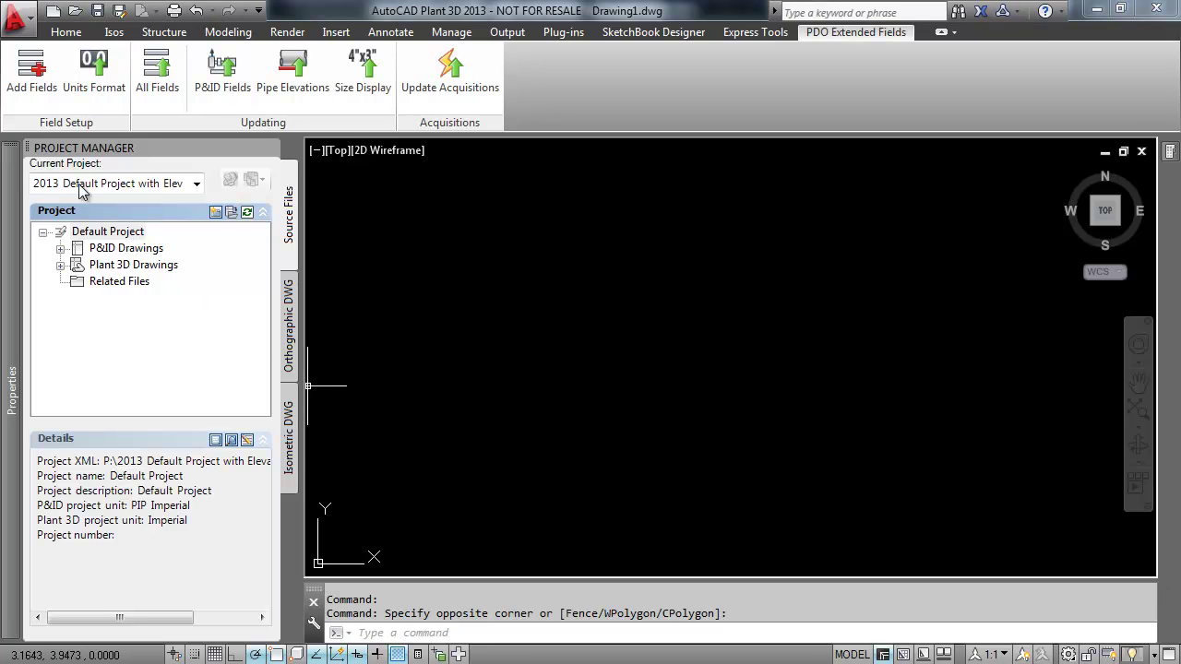
- Add the extra elevation fields to the project setup and acknowledge both notices
{"action": "left_click", "coordinate": [31, 69]}
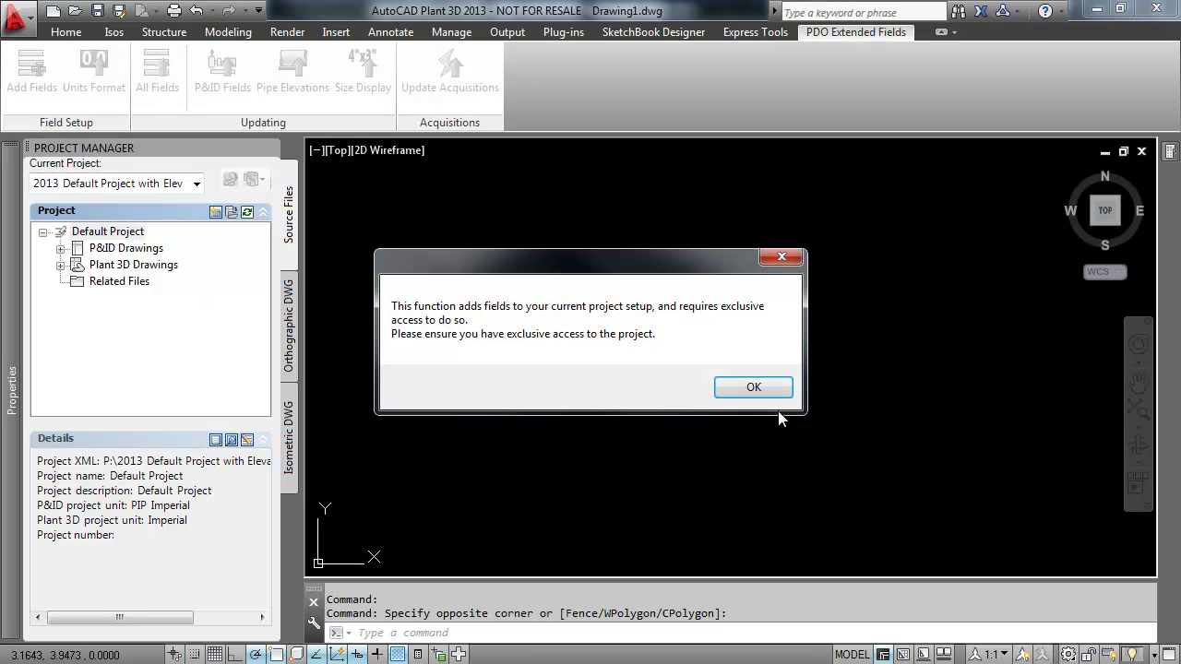
{"action": "left_click", "coordinate": [758, 387]}
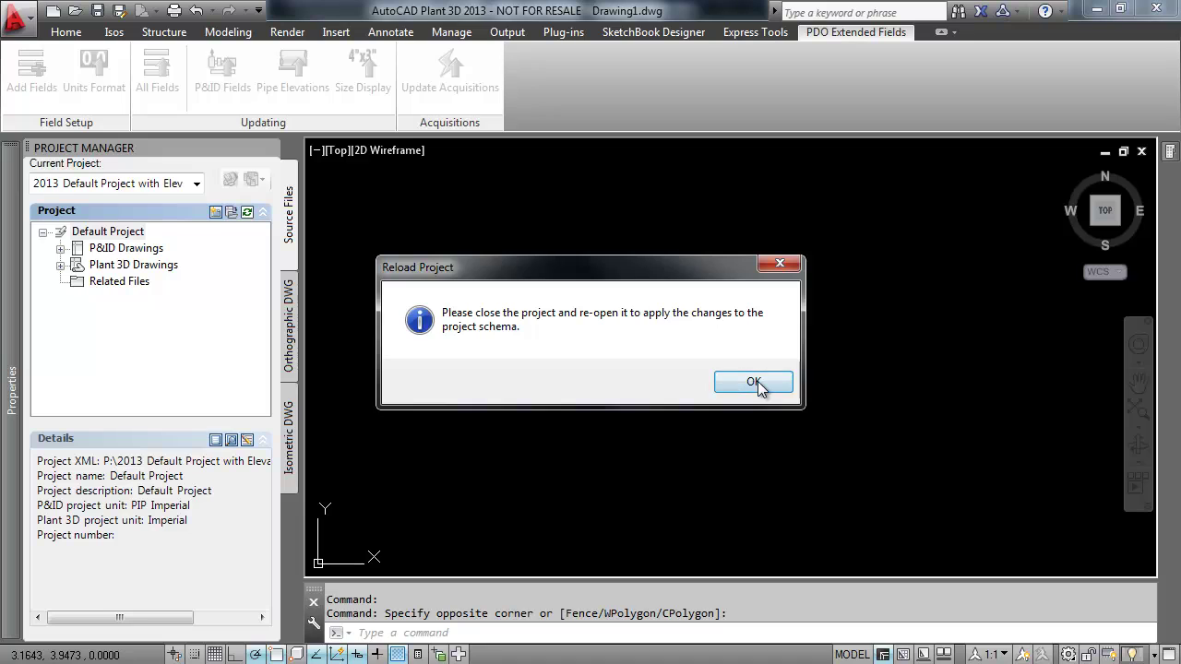
{"action": "left_click", "coordinate": [758, 384]}
- Close the Default Project and reopen the 2013 Default Project with Elevations
{"action": "right_click", "coordinate": [121, 238]}
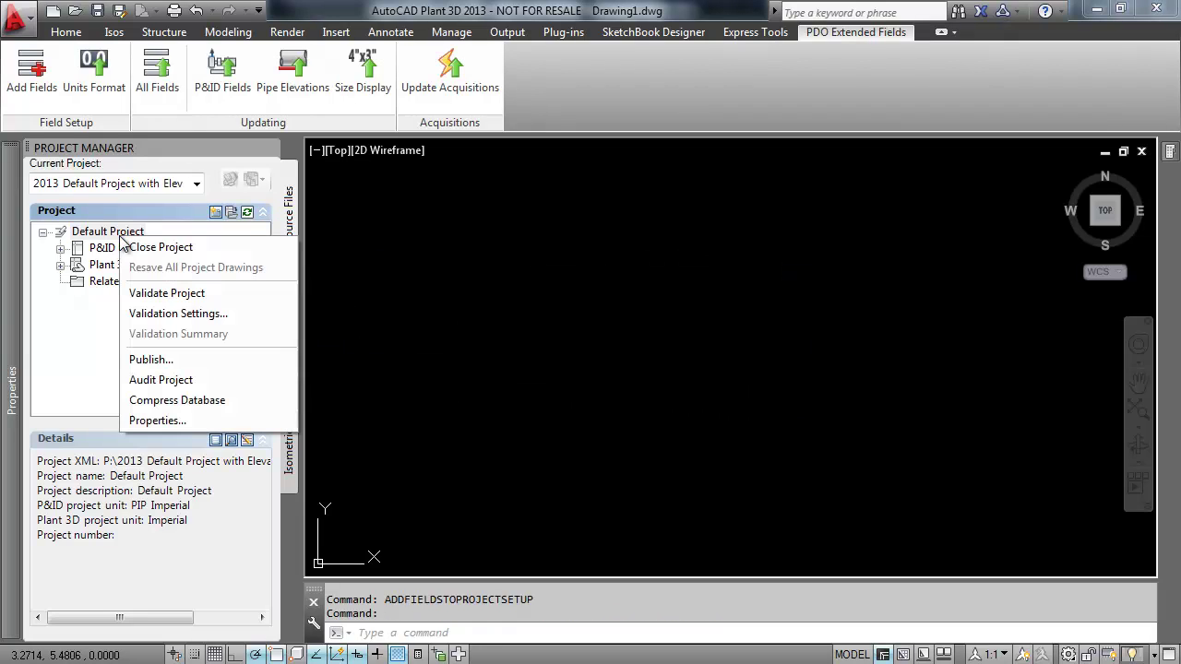
{"action": "left_click", "coordinate": [149, 247]}
{"action": "left_click", "coordinate": [150, 188]}
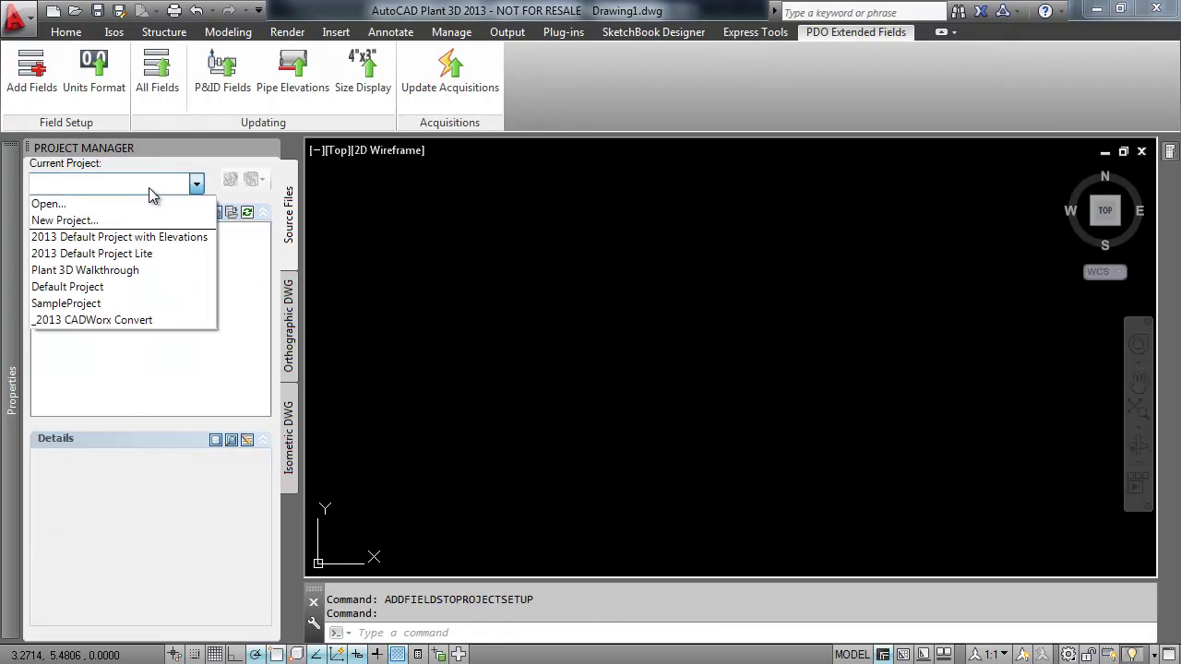
{"action": "left_click", "coordinate": [144, 239]}
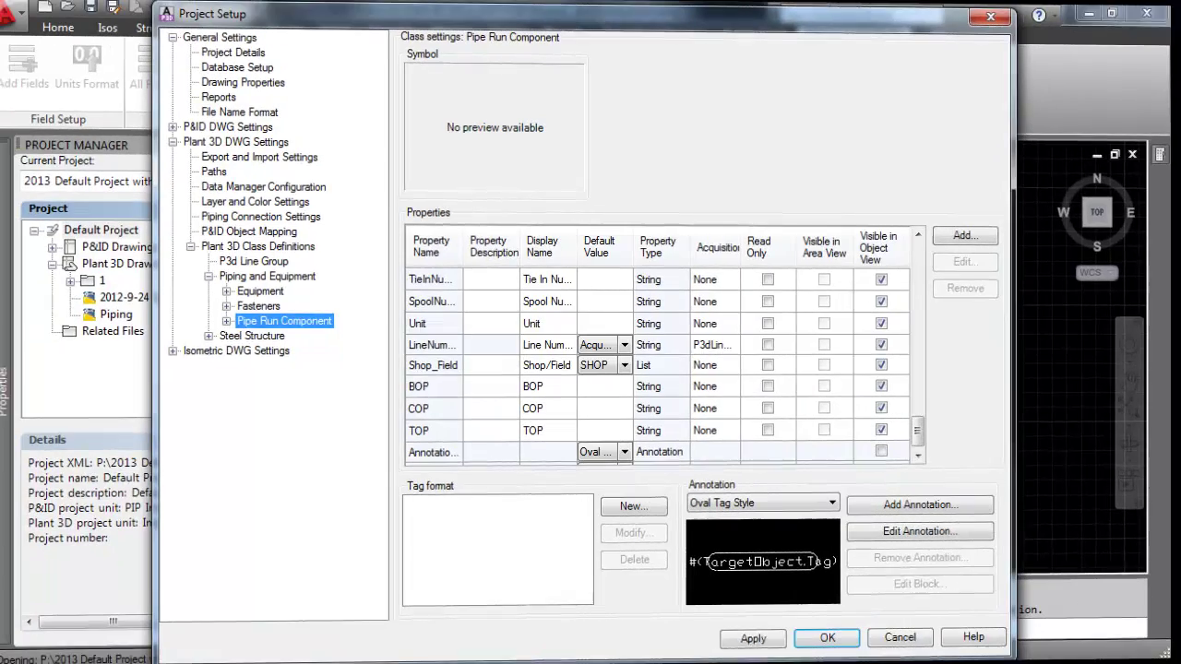
- Inspect the new BOP, COP and TOP properties listed under Pipe Run Component
{"action": "left_click", "coordinate": [429, 388]}
{"action": "left_click", "coordinate": [430, 409]}
{"action": "left_click", "coordinate": [427, 432]}
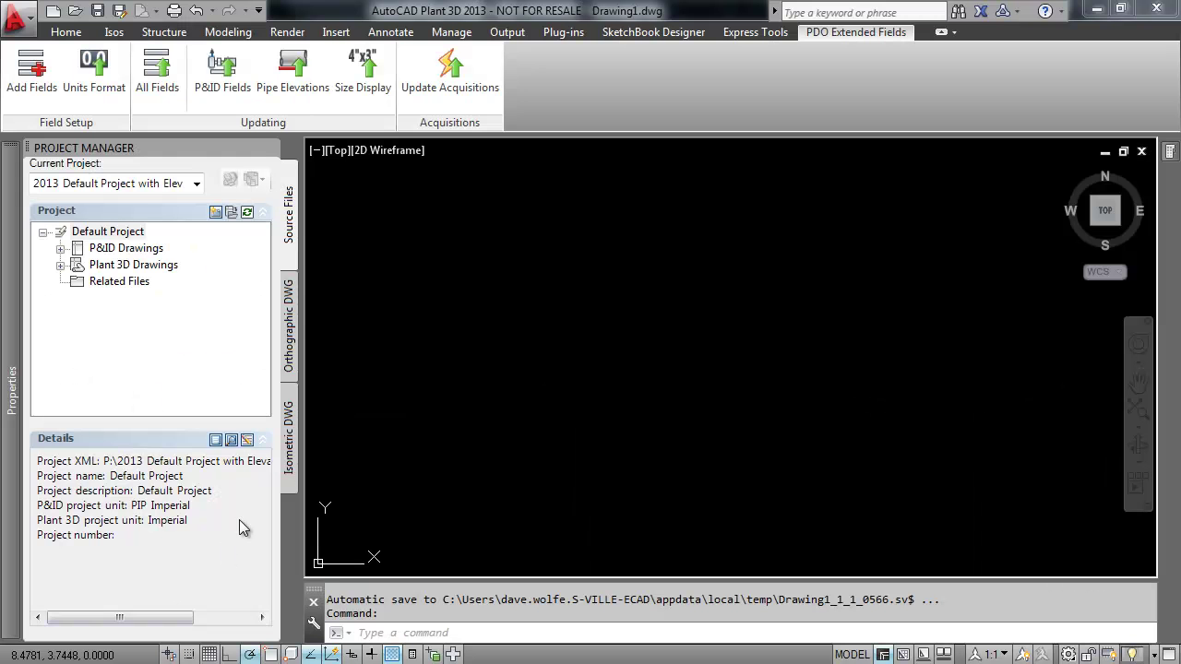
- Open project Properties and go to Plant 3D Class Definitions > Piping and Equipment > Pipe Run Component
{"action": "right_click", "coordinate": [125, 232]}
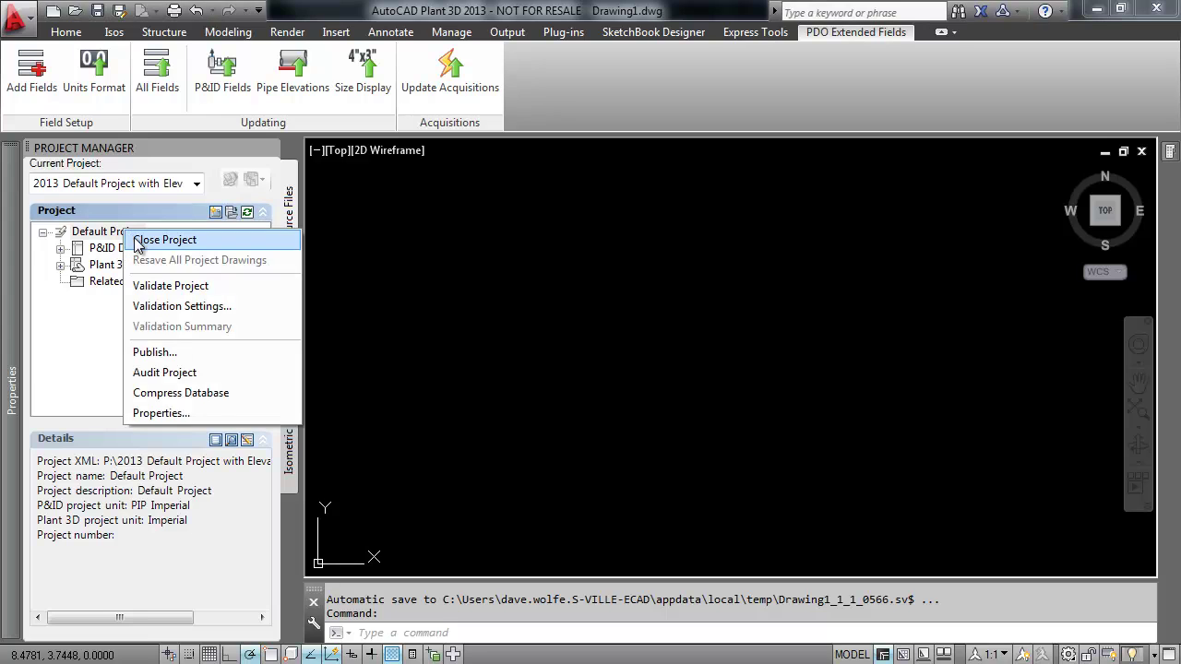
{"action": "left_click", "coordinate": [163, 412]}
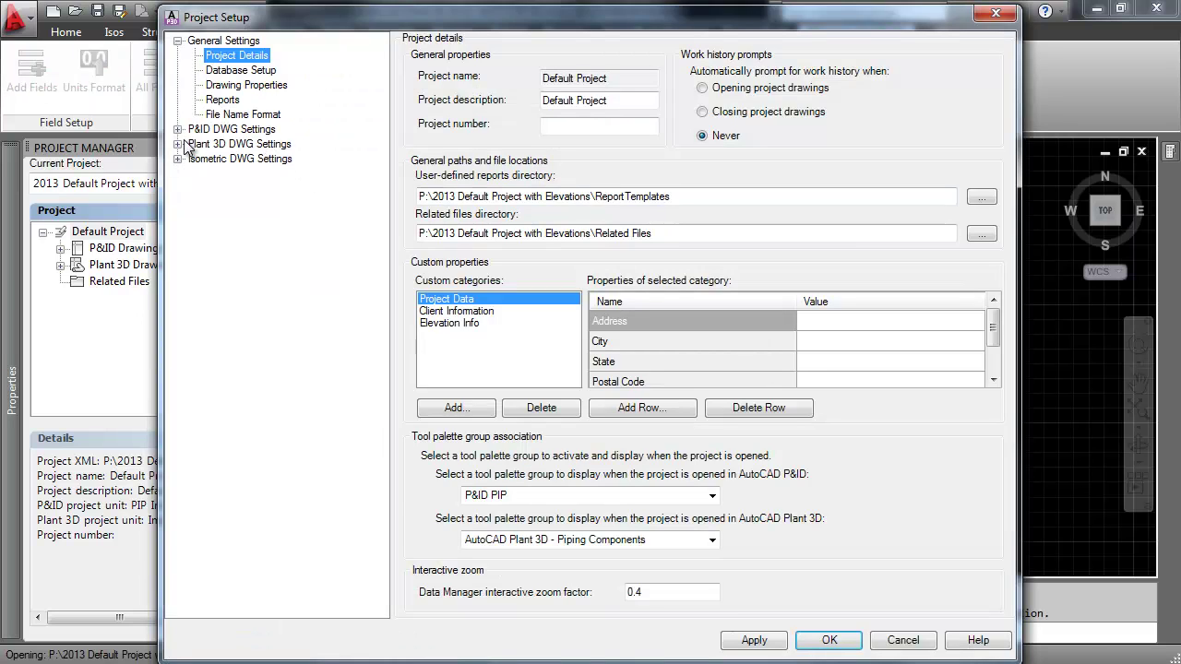
{"action": "left_click", "coordinate": [179, 144]}
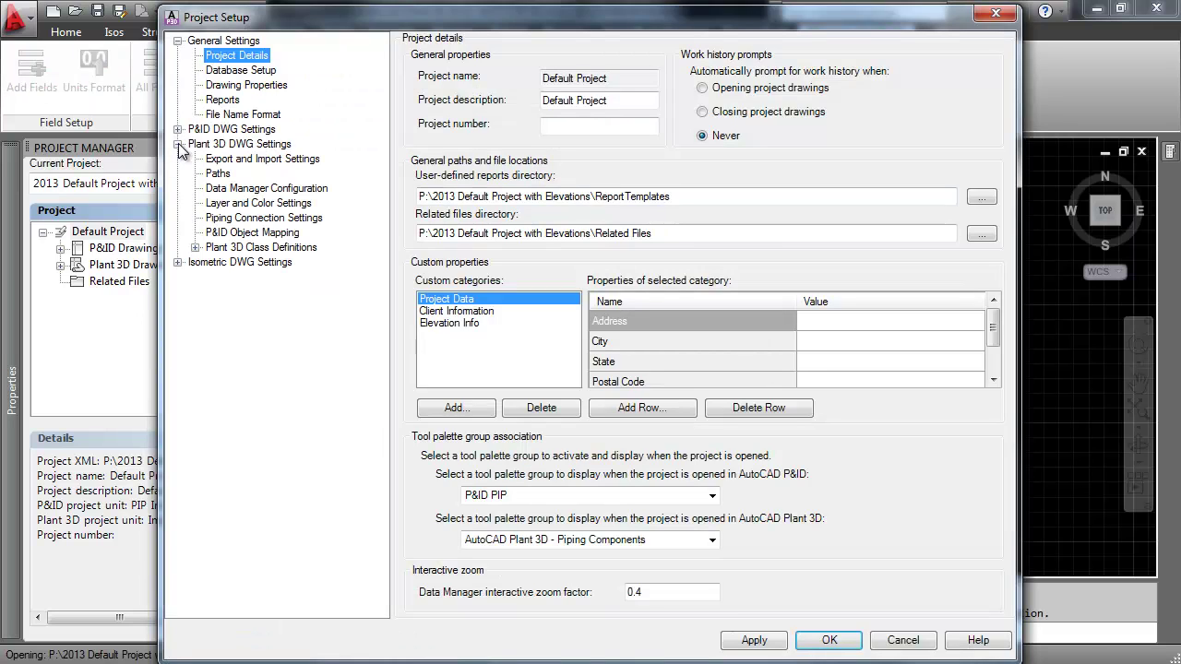
{"action": "left_click", "coordinate": [195, 247]}
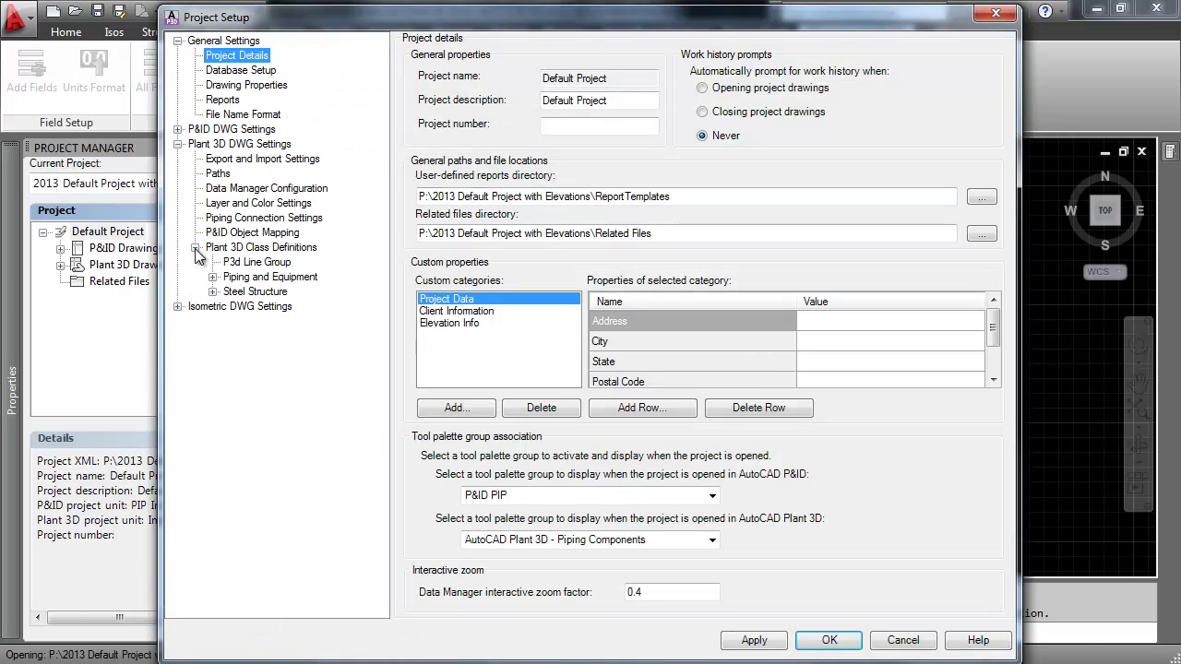
{"action": "left_click", "coordinate": [214, 277]}
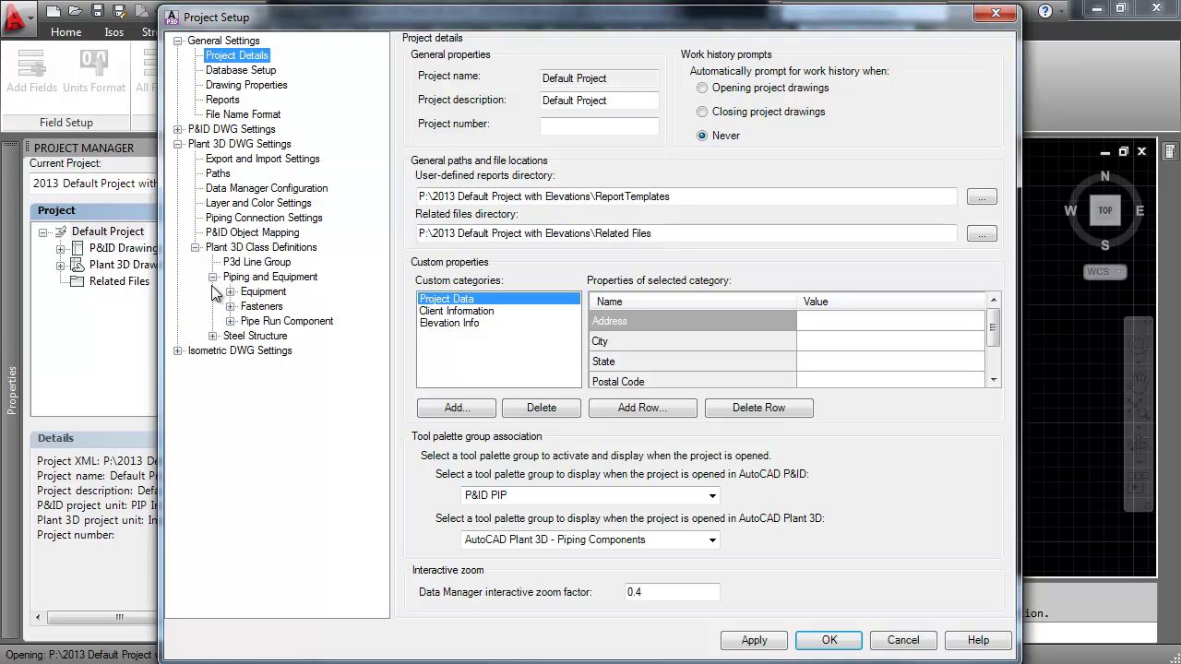
{"action": "left_click", "coordinate": [276, 322]}
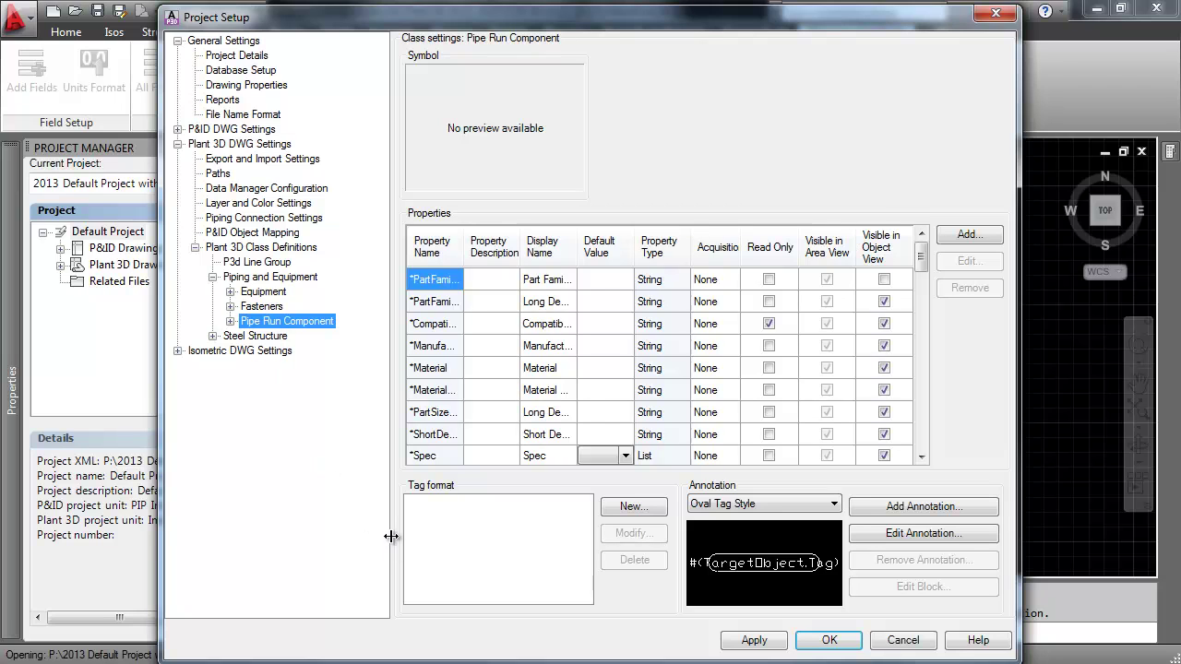
- Add a new annotation based on Nominal Size [Size], named 'Elevation Callout [BOP]'
{"action": "left_click", "coordinate": [771, 505]}
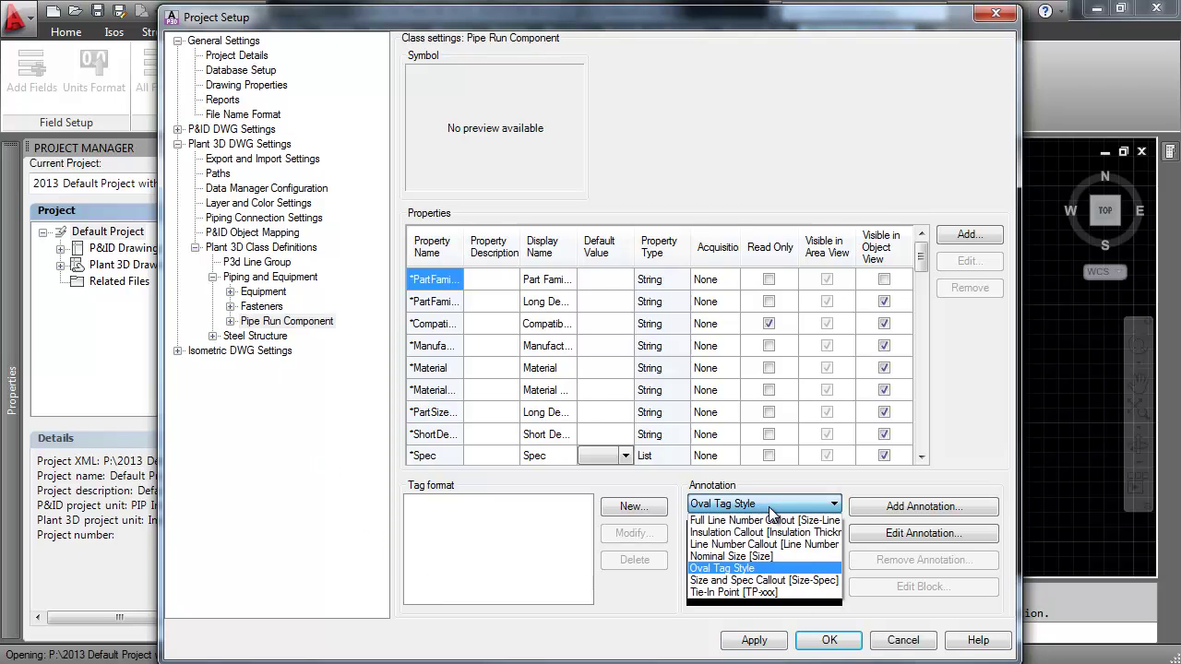
{"action": "left_click", "coordinate": [738, 557]}
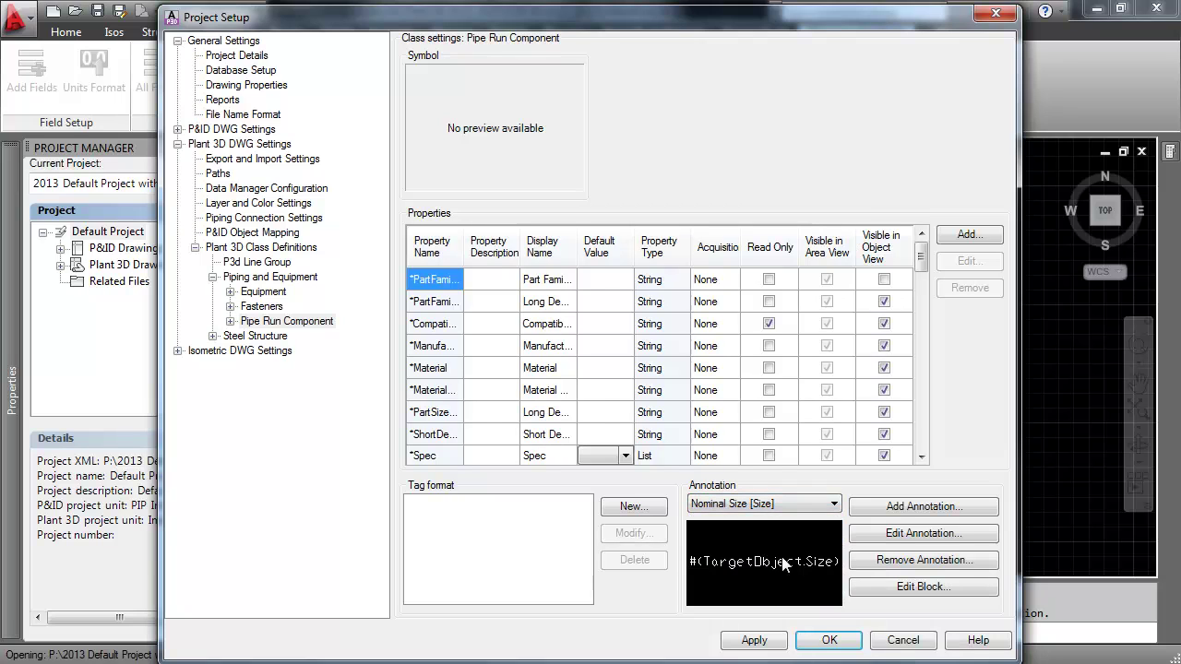
{"action": "left_click", "coordinate": [900, 506]}
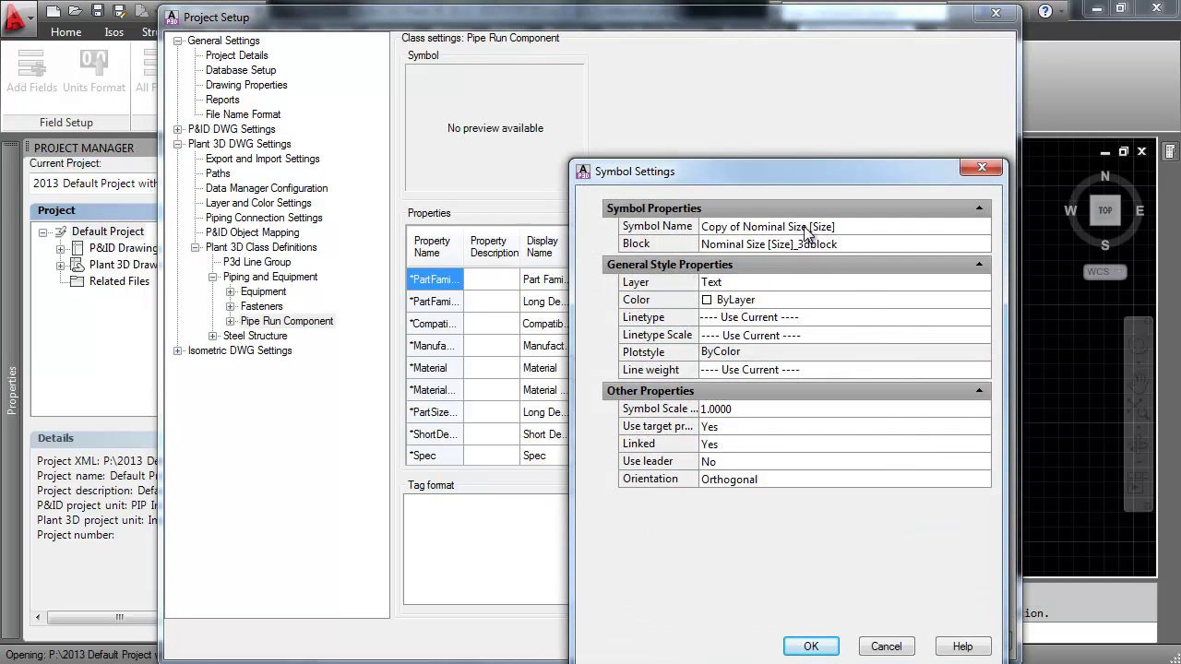
{"action": "left_click", "coordinate": [807, 227]}
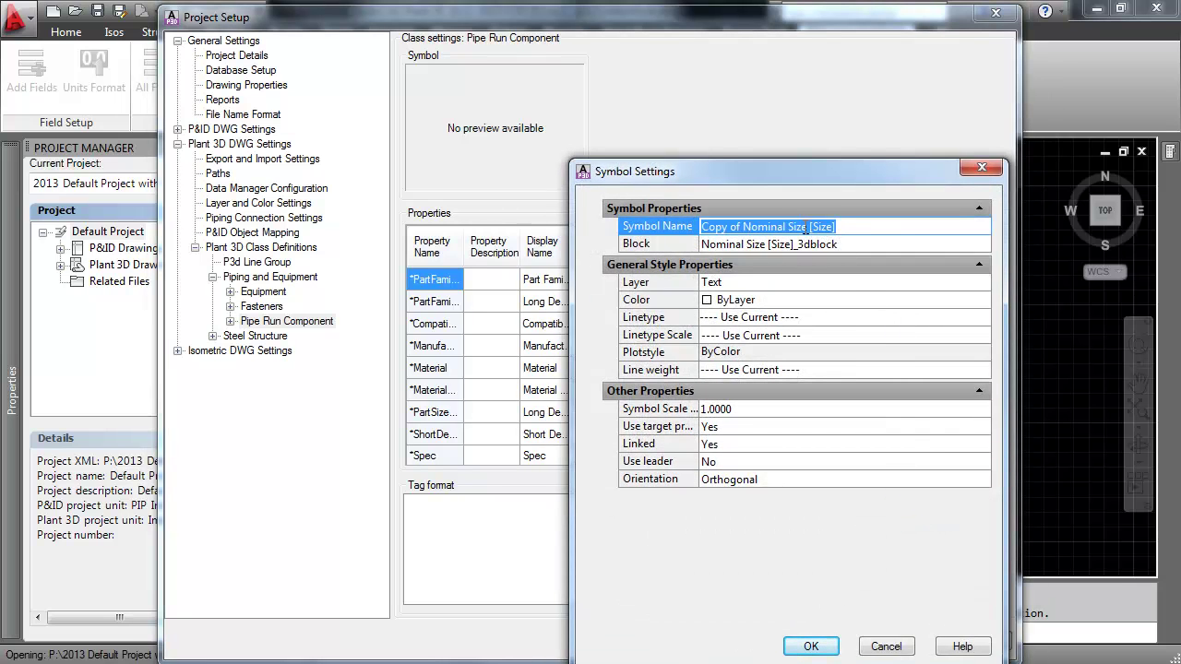
{"action": "type", "text": "Elevation"}
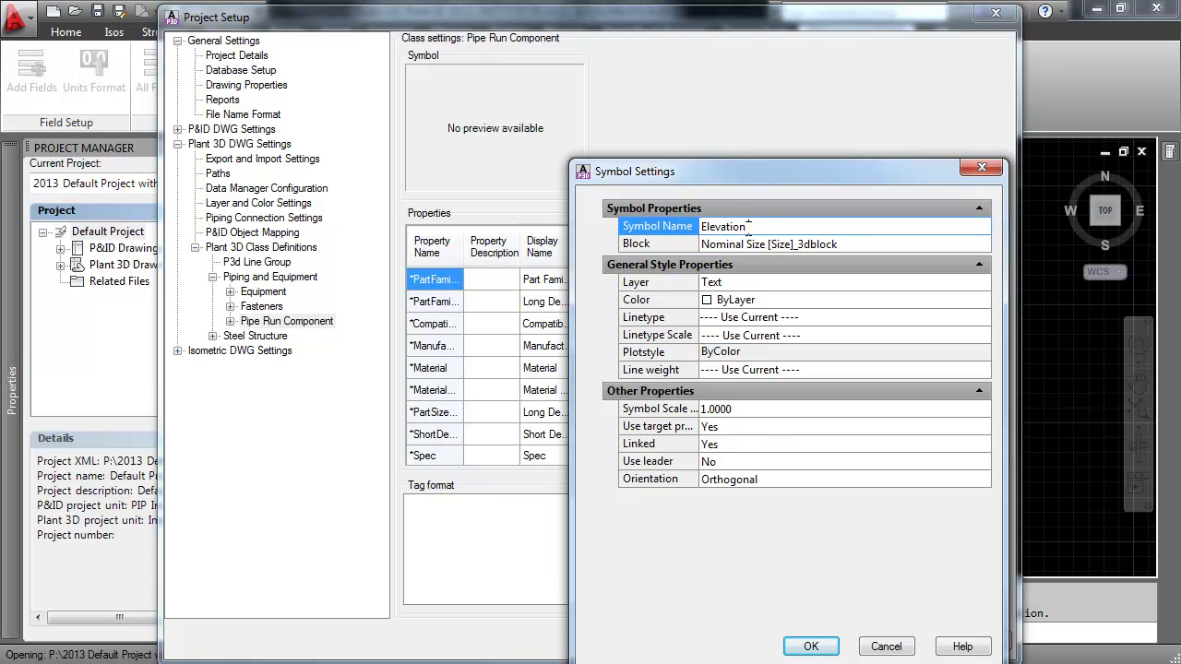
{"action": "type", "text": " Callout [BOP]"}
- Set the annotation's Use leader option to Yes and confirm it
{"action": "left_click", "coordinate": [746, 459]}
{"action": "left_click", "coordinate": [747, 459]}
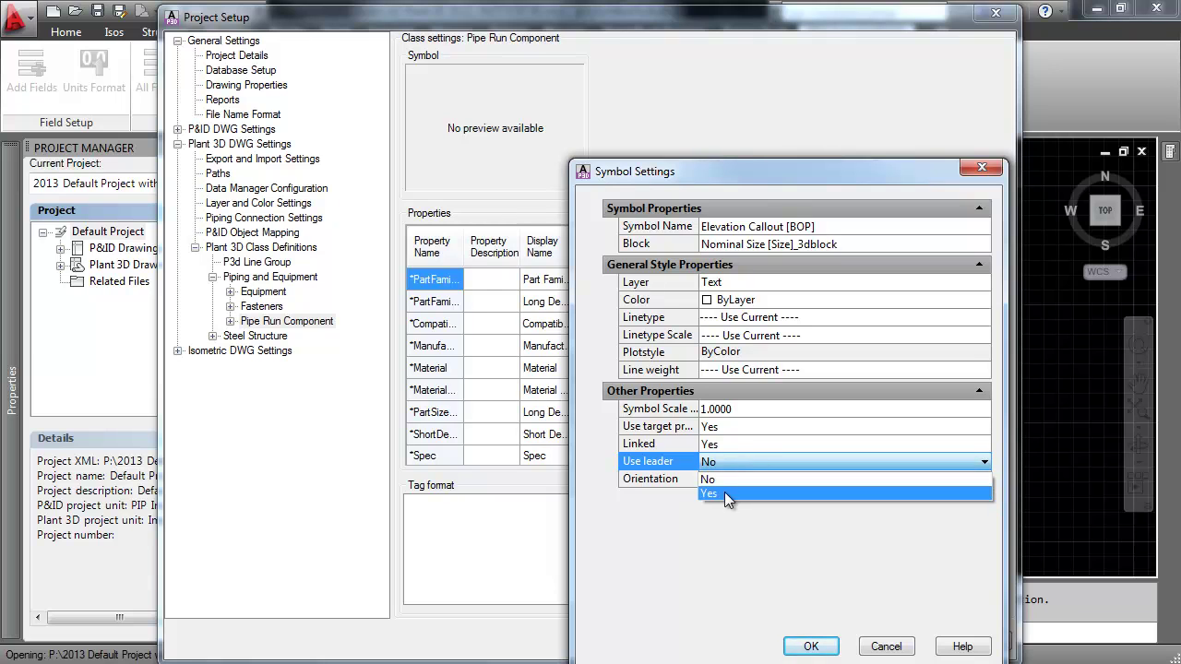
{"action": "left_click", "coordinate": [727, 496]}
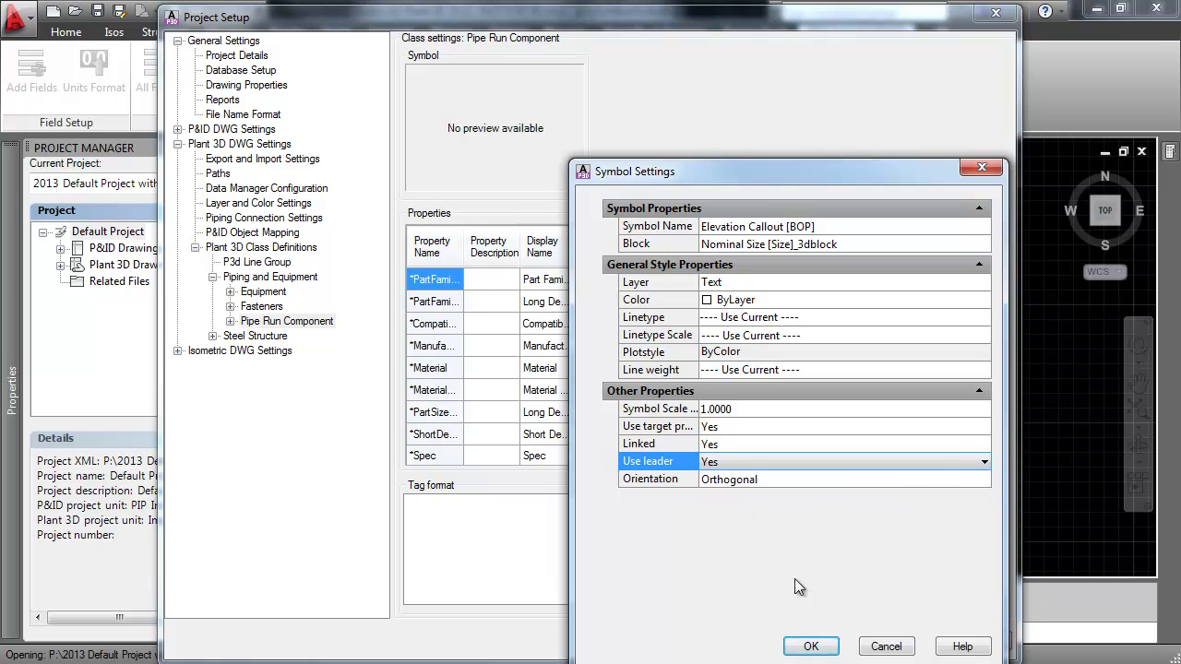
{"action": "left_click", "coordinate": [812, 647]}
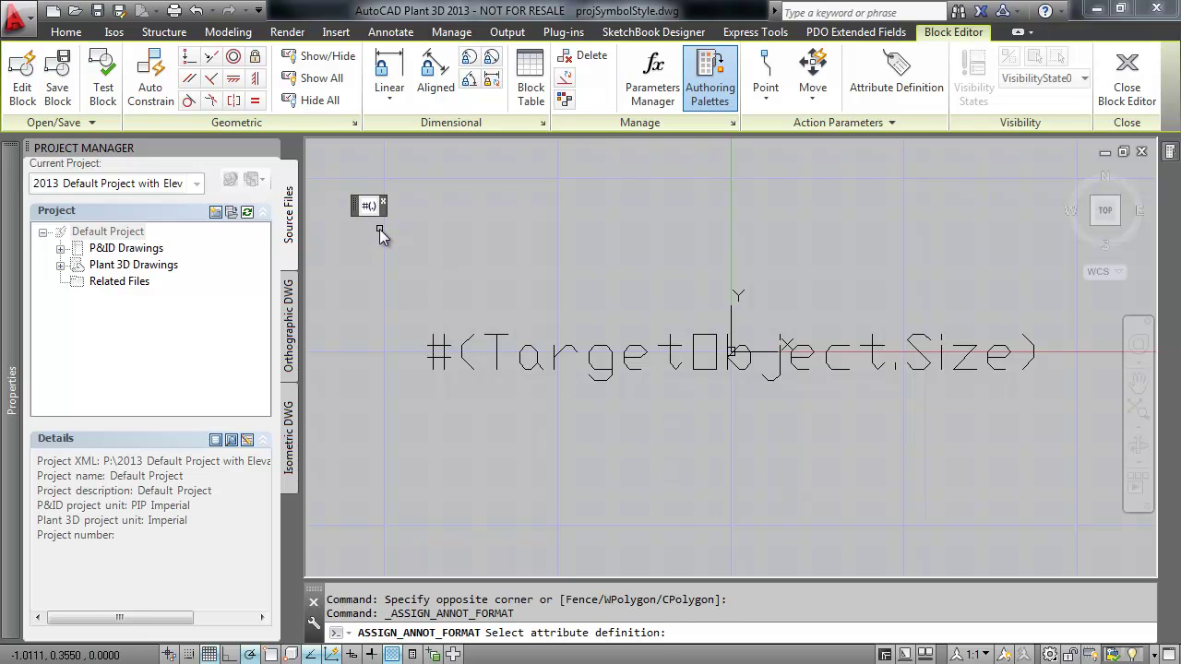
- Change the callout attribute's field from Size to the Pipe Run Component BOP property
{"action": "left_click", "coordinate": [466, 366]}
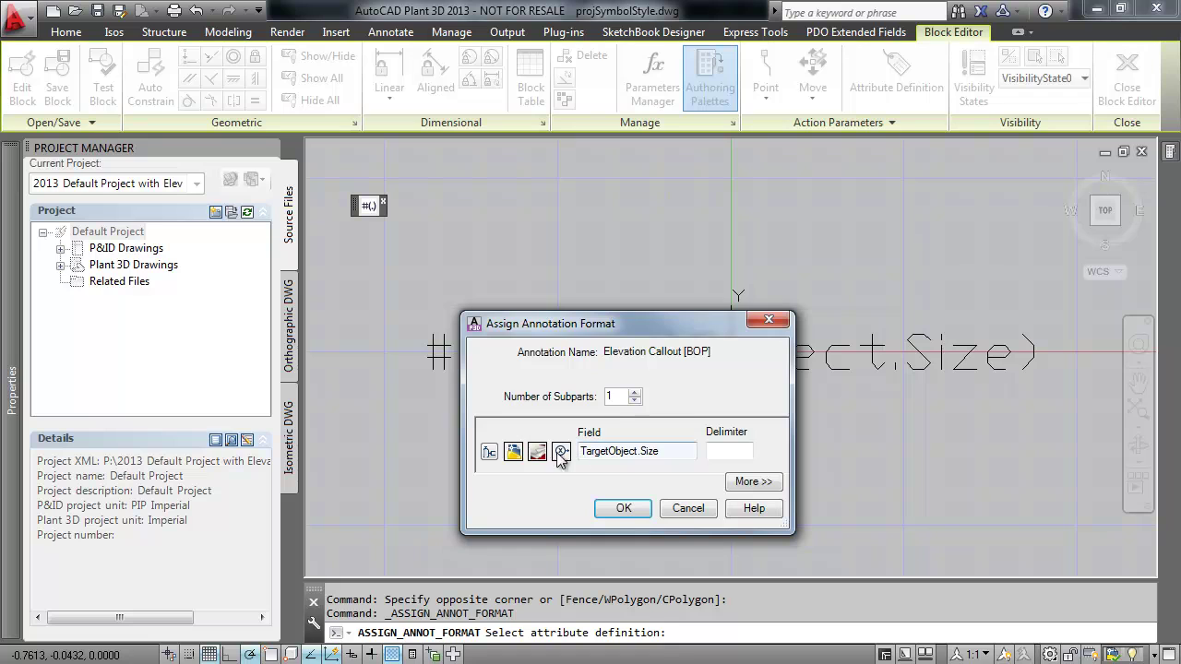
{"action": "left_click", "coordinate": [485, 453]}
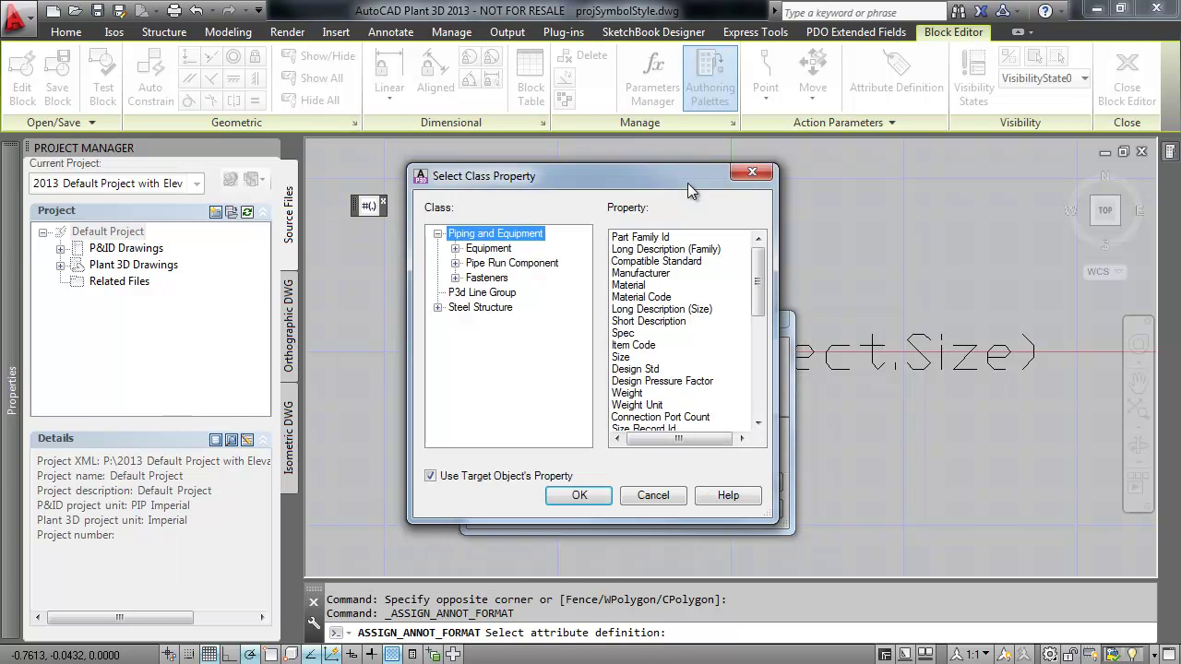
{"action": "left_click", "coordinate": [513, 265]}
{"action": "left_click_drag", "start_coordinate": [757, 277], "coordinate": [749, 444]}
{"action": "left_click", "coordinate": [628, 393]}
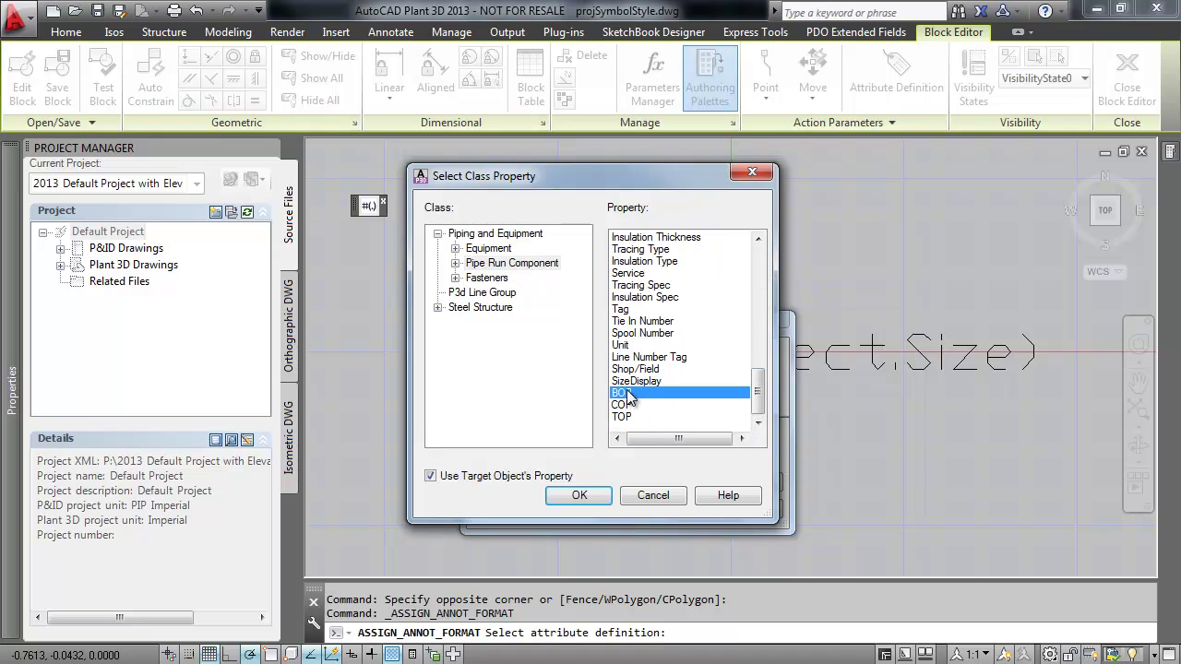
{"action": "left_click", "coordinate": [580, 495]}
{"action": "left_click", "coordinate": [622, 503]}
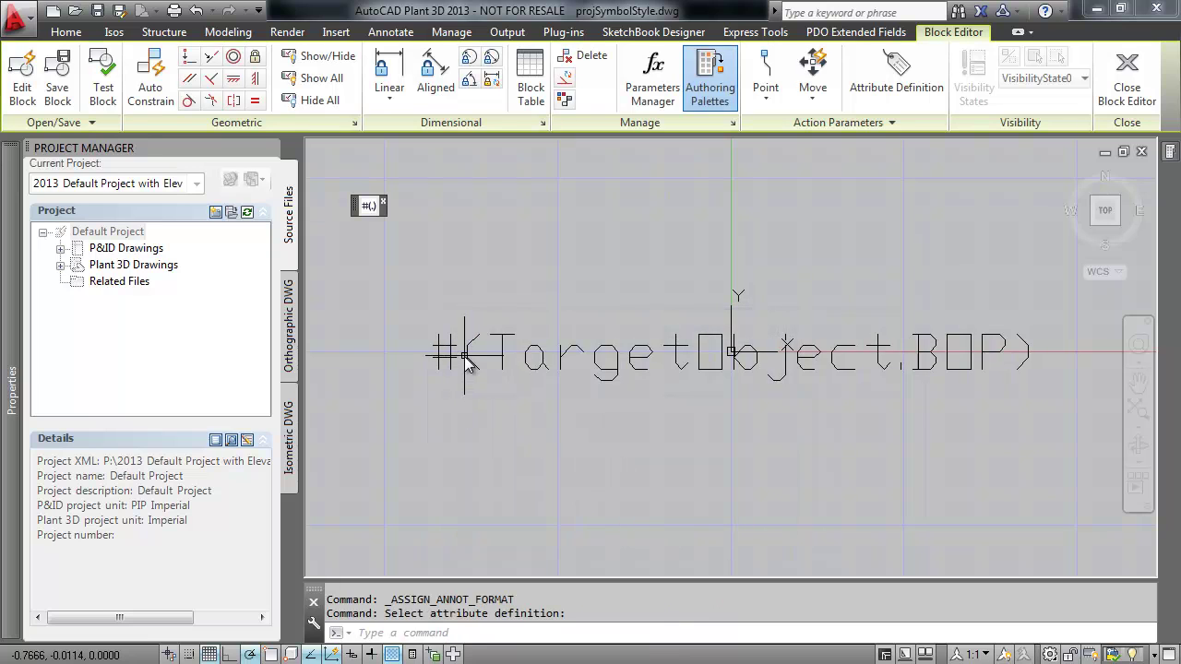
- Edit the attribute tag to 'BOP EL #(TargetObject.BOP)' and save the callout block
{"action": "left_click", "coordinate": [471, 365]}
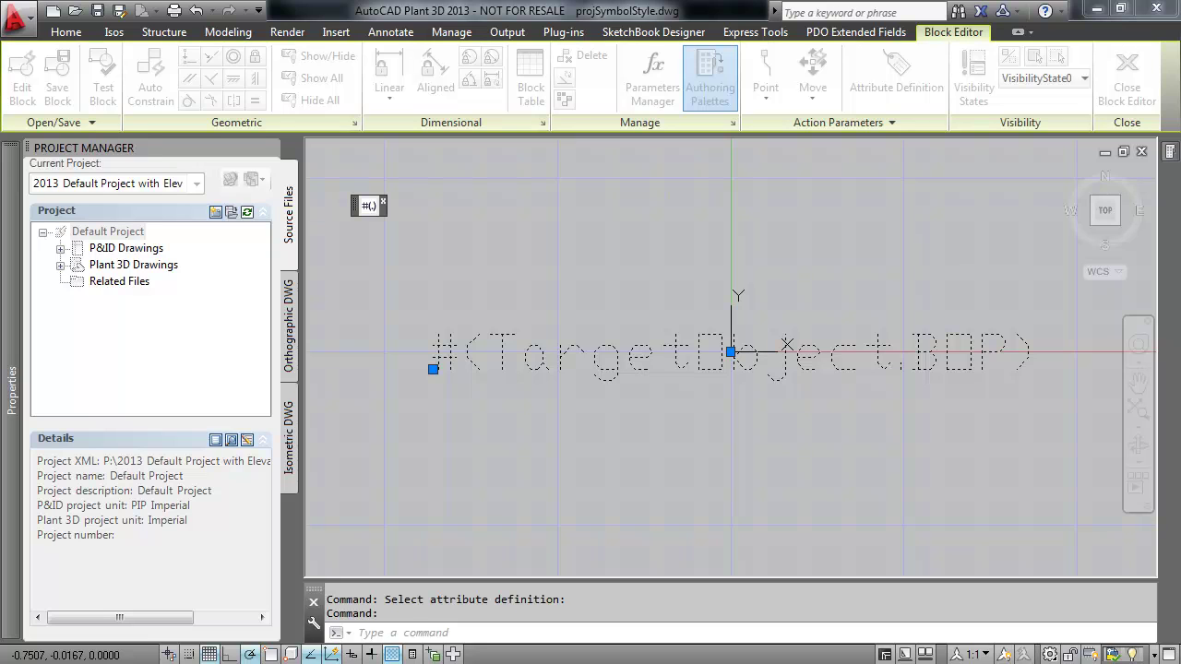
{"action": "key", "text": "alt+KP_0"}
{"action": "key", "text": "alt+KP_1"}
{"action": "key", "text": "alt+KP_6"}
{"action": "key", "text": "alt+KP_0"}
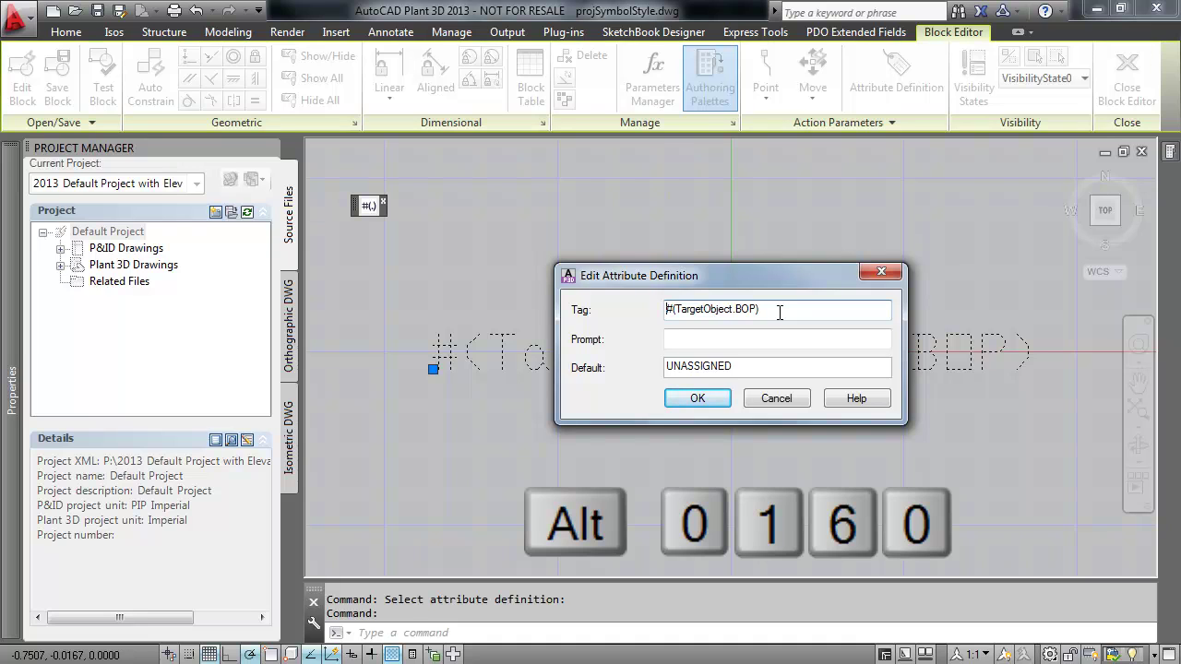
{"action": "type", "text": "BOP"}
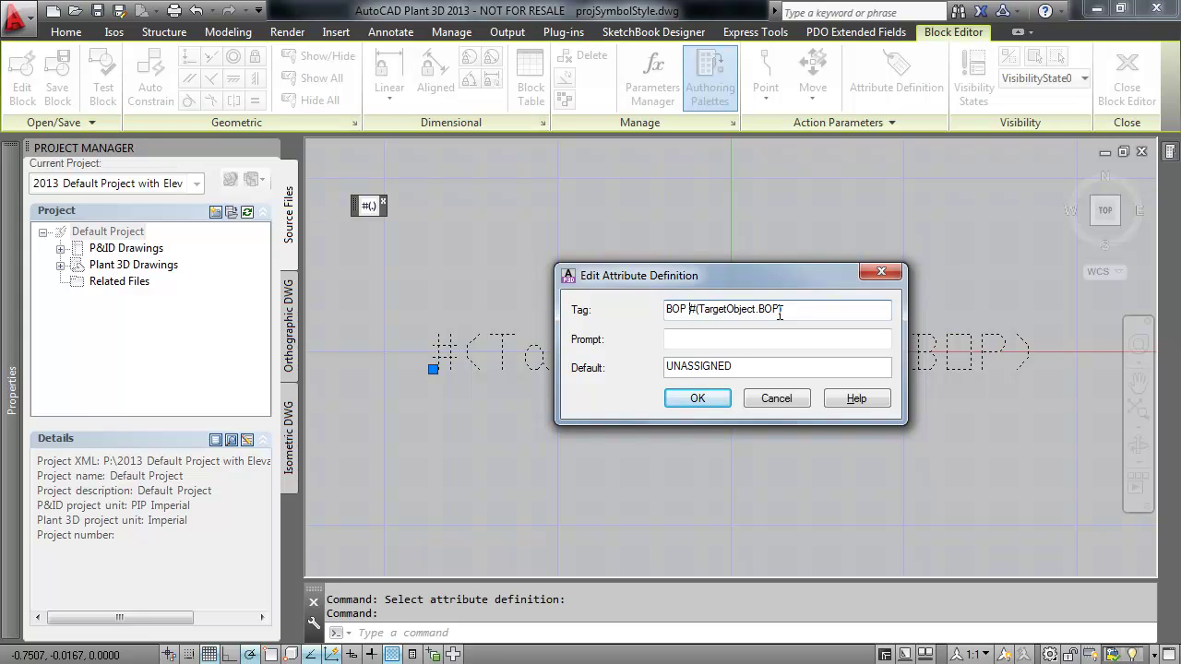
{"action": "type", "text": " EL"}
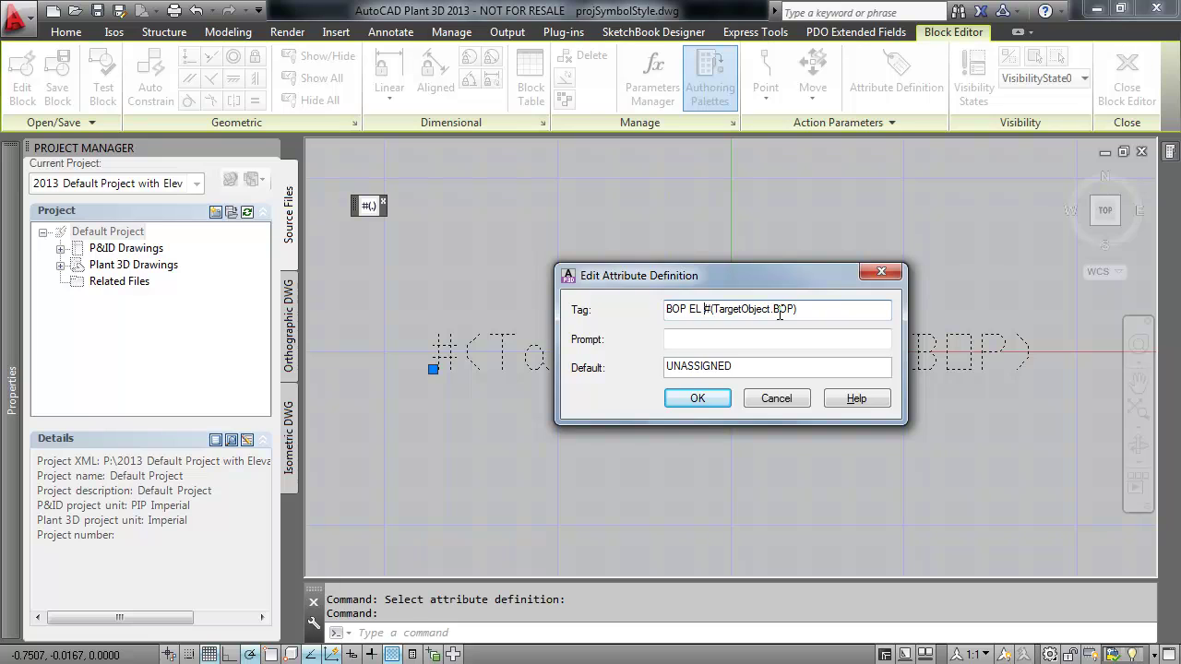
{"action": "left_click", "coordinate": [703, 402]}
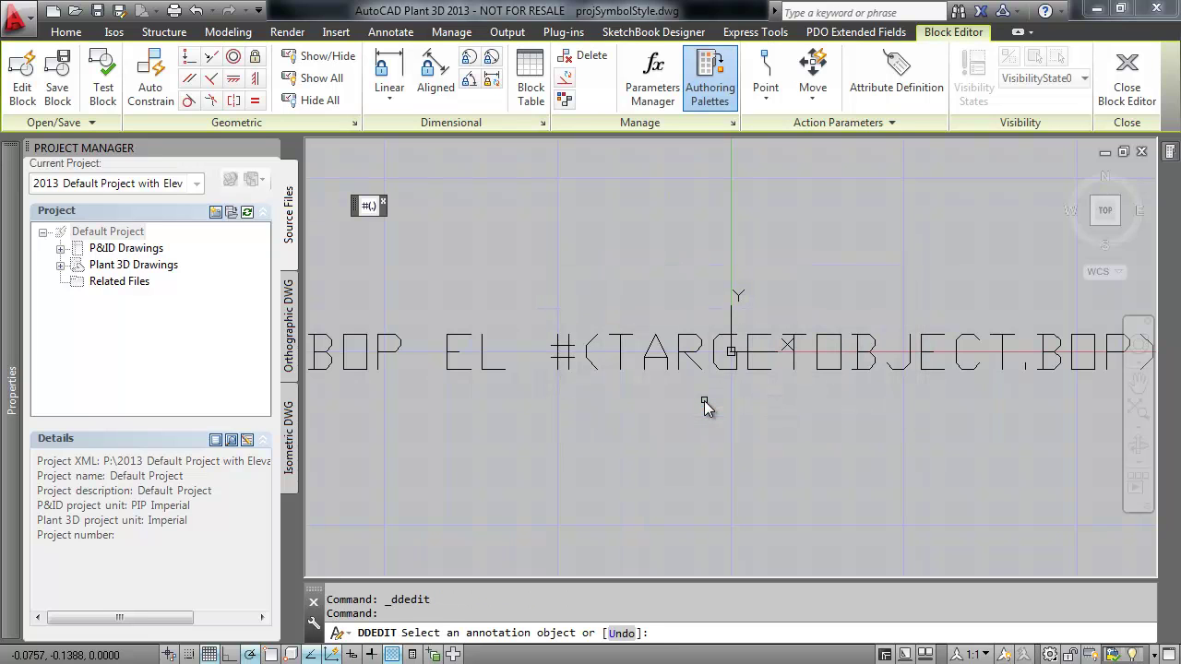
{"action": "key", "text": "Return"}
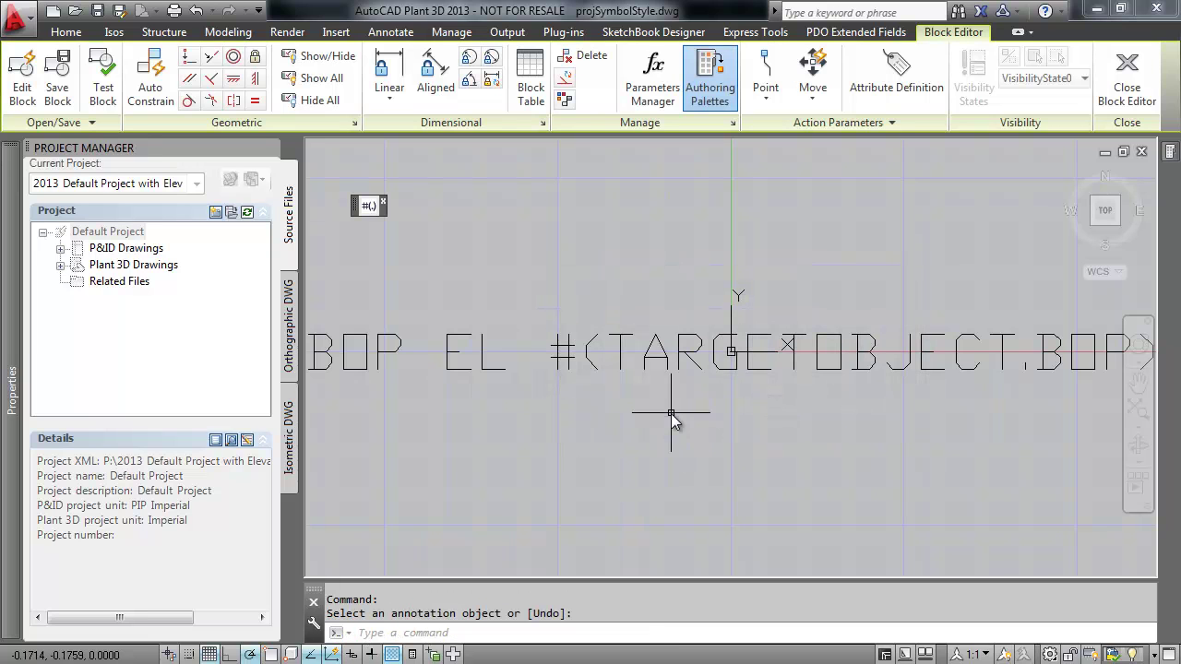
{"action": "left_click", "coordinate": [1131, 72]}
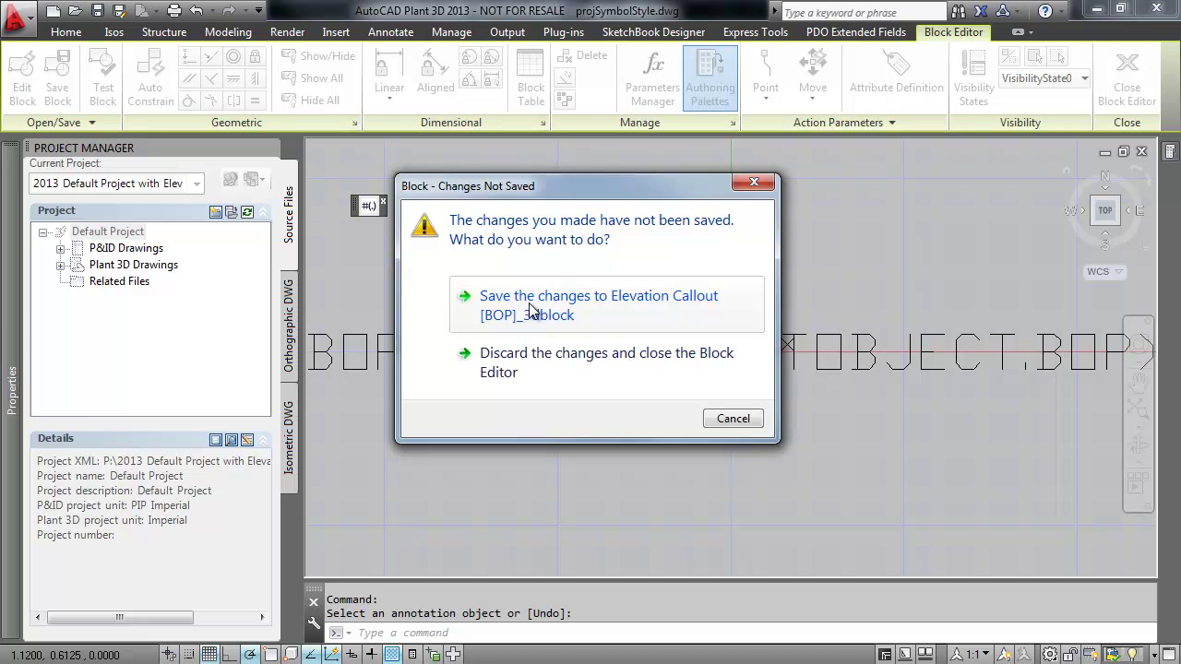
{"action": "left_click", "coordinate": [531, 311]}
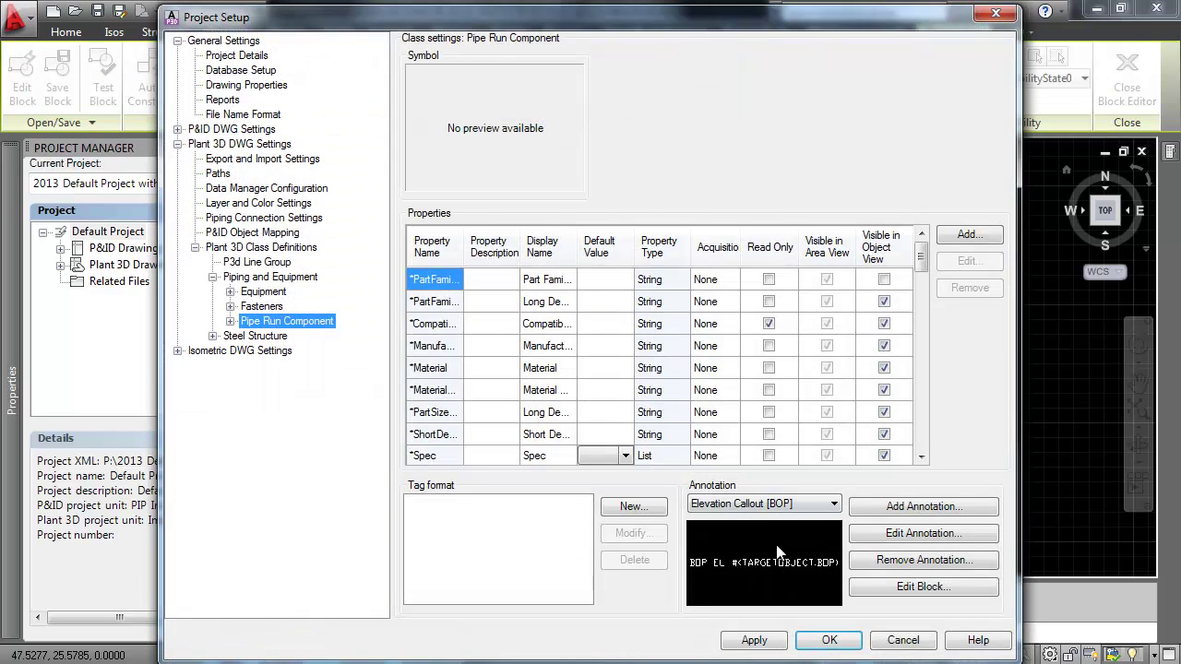
- Add a new pipe run annotation named 'Elevation Callout [COP]'
{"action": "left_click", "coordinate": [893, 507]}
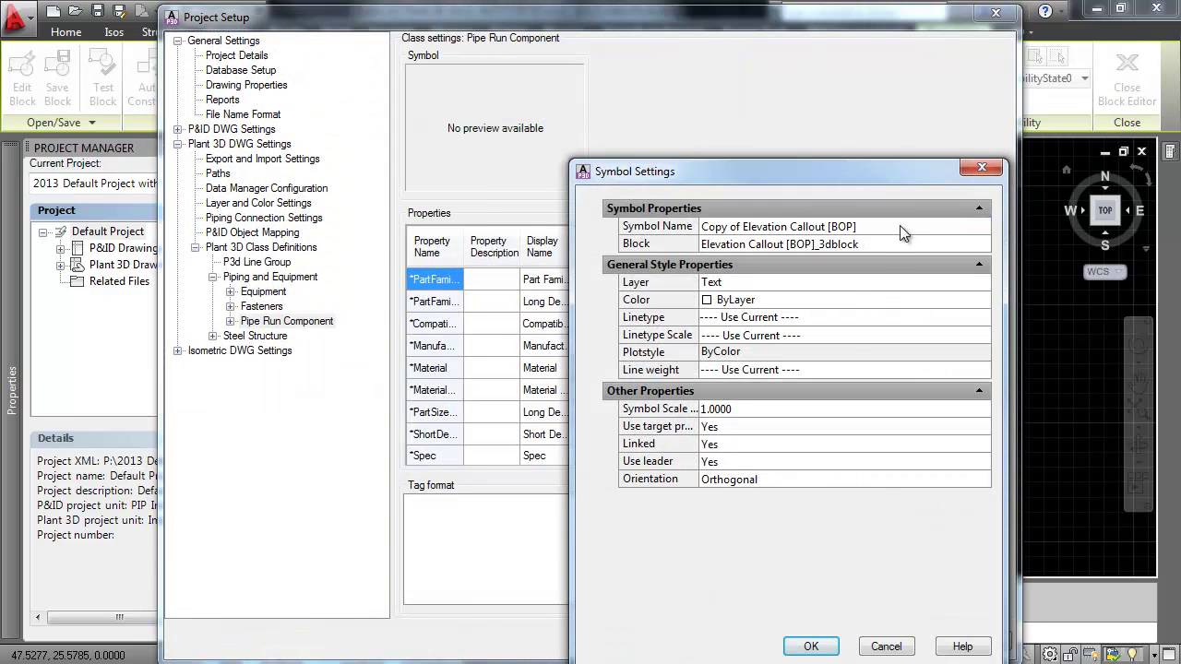
{"action": "left_click", "coordinate": [900, 225]}
{"action": "type", "text": "Elevation Callout [COP]"}
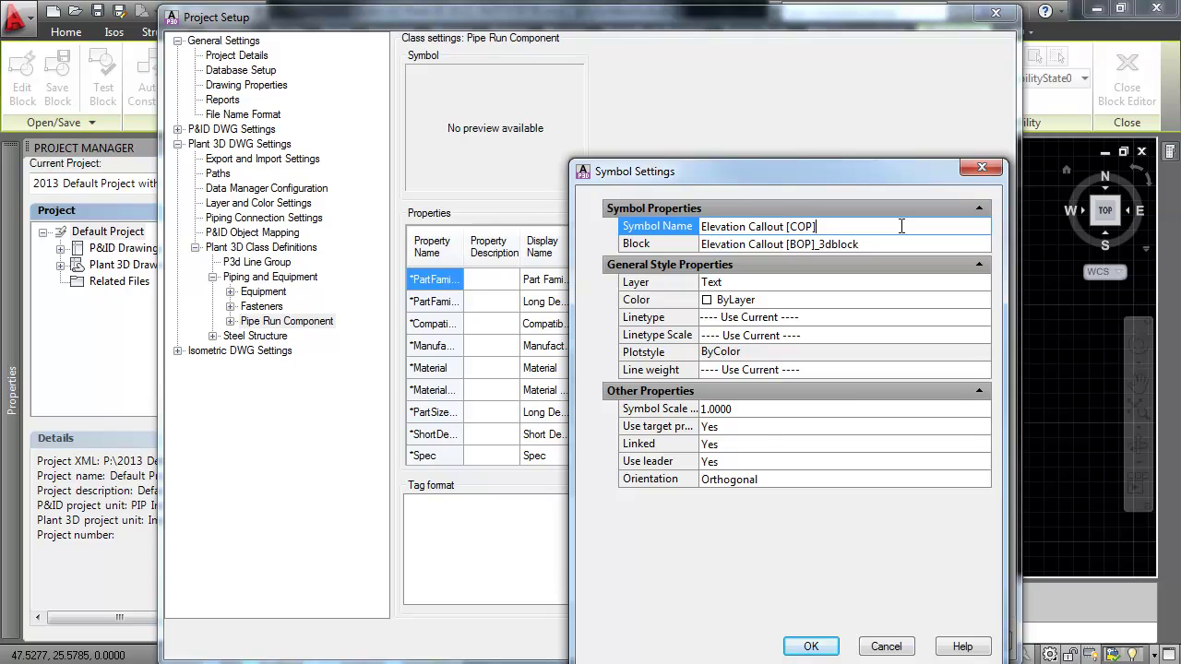
{"action": "left_click", "coordinate": [810, 647]}
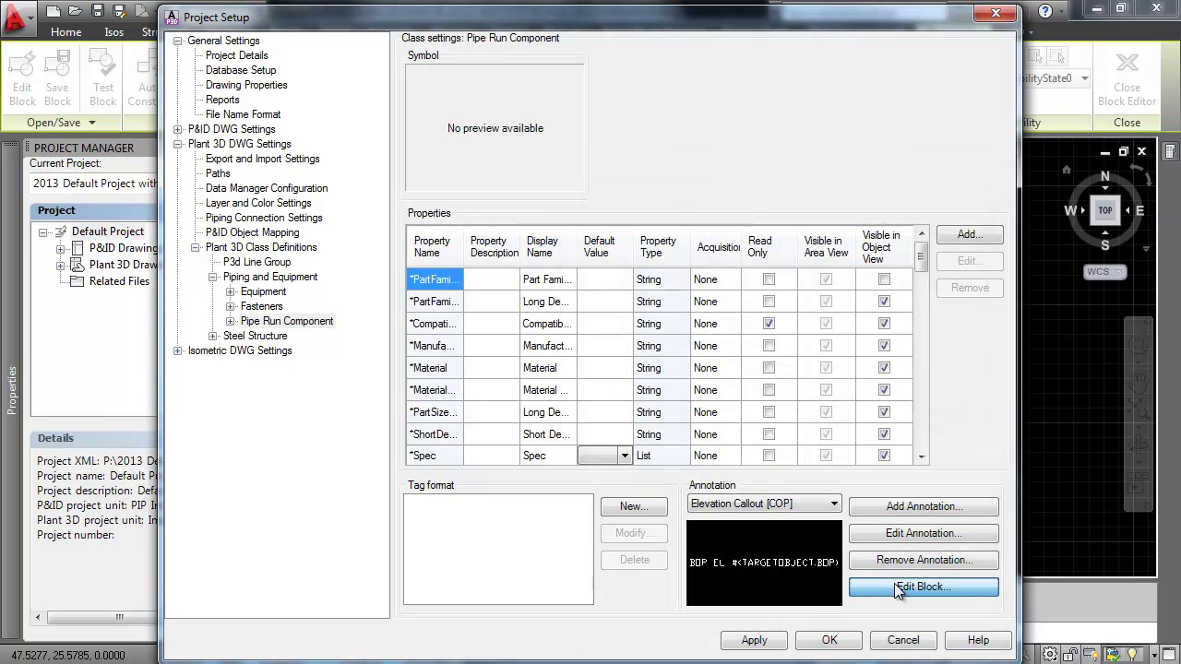
- Change the COP block's tag to '\U+2104 EL #(TARGETOBJECT.COP)' and save the block
{"action": "left_click", "coordinate": [909, 611]}
{"action": "left_click", "coordinate": [456, 365]}
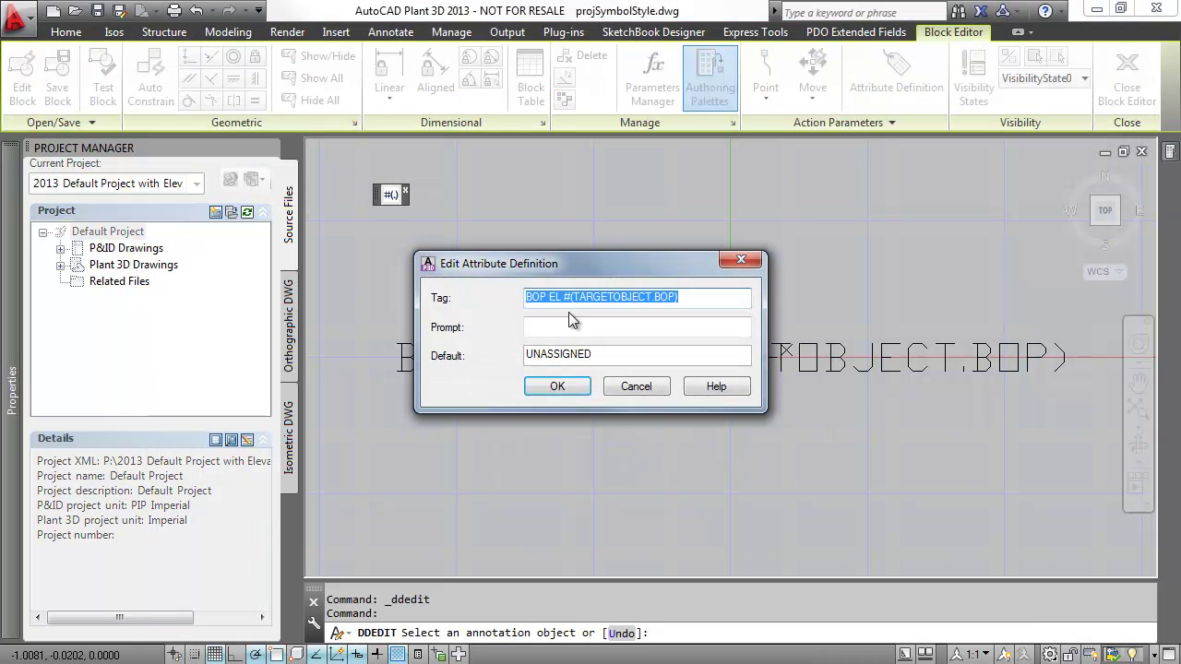
{"action": "key", "text": "Home"}
{"action": "key", "text": "Delete"}
{"action": "key", "text": "Delete"}
{"action": "key", "text": "Delete"}
{"action": "key", "text": "Delete"}
{"action": "type", "text": "\\U+2104"}
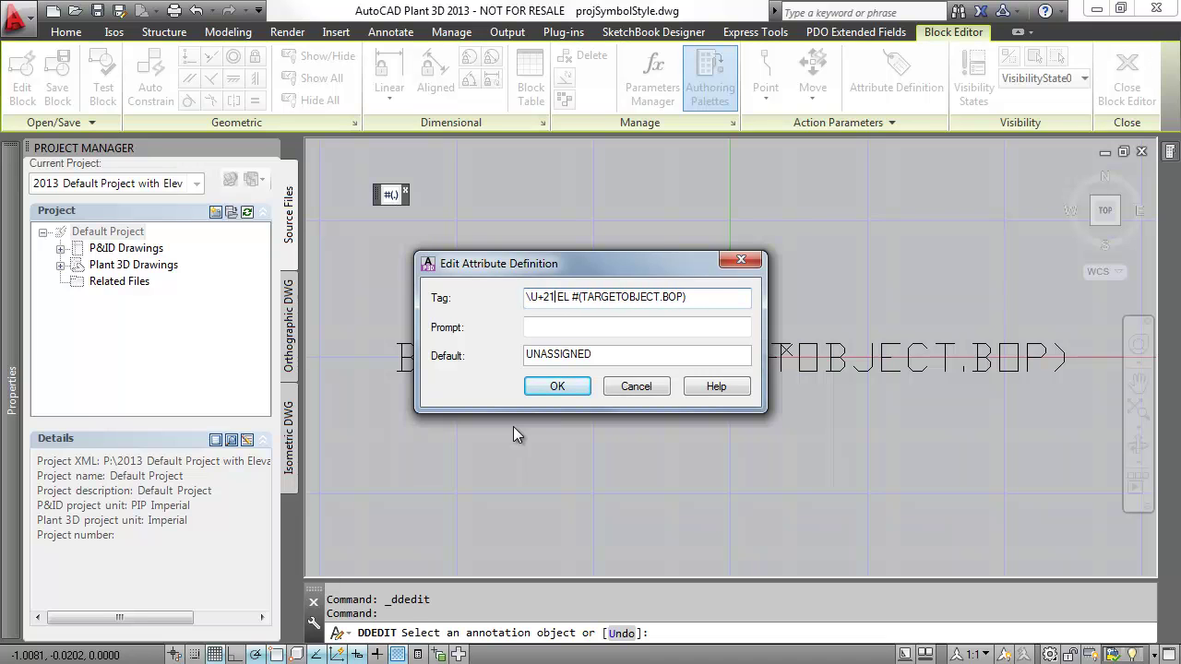
{"action": "left_click", "coordinate": [557, 386]}
{"action": "key", "text": "Return"}
{"action": "left_click", "coordinate": [1126, 85]}
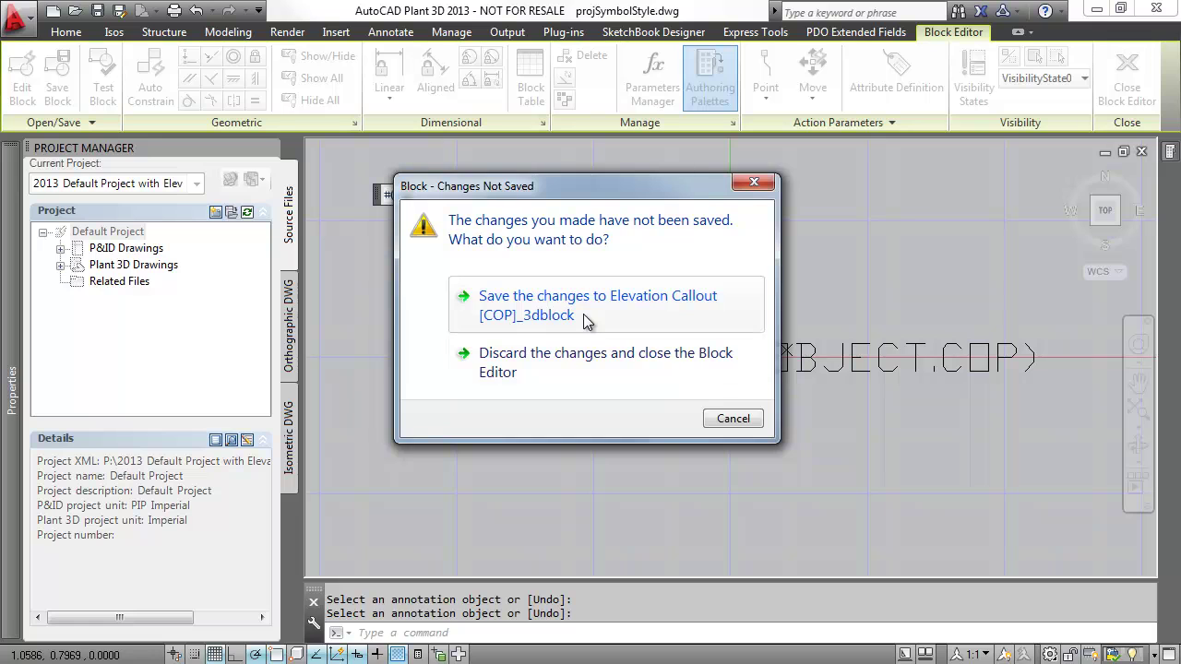
{"action": "left_click", "coordinate": [583, 315]}
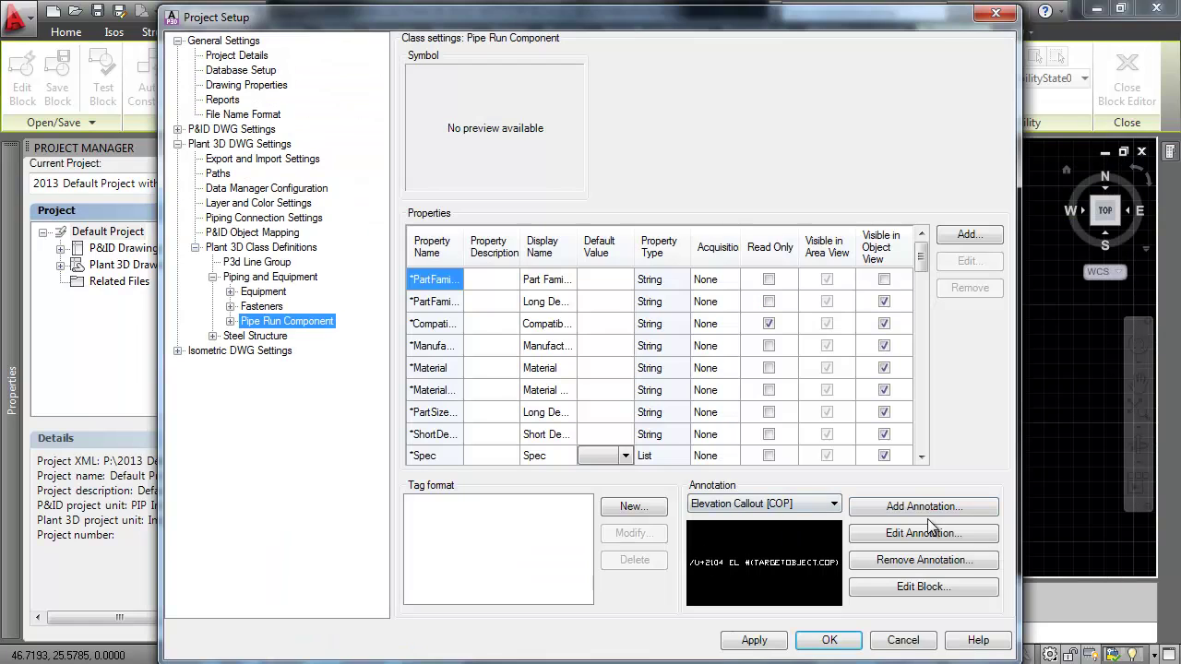
- Add a new pipe run annotation named 'Elevation Callout [TOP]'
{"action": "left_click", "coordinate": [860, 226]}
{"action": "type", "text": "Elevation Callout [TOP]"}
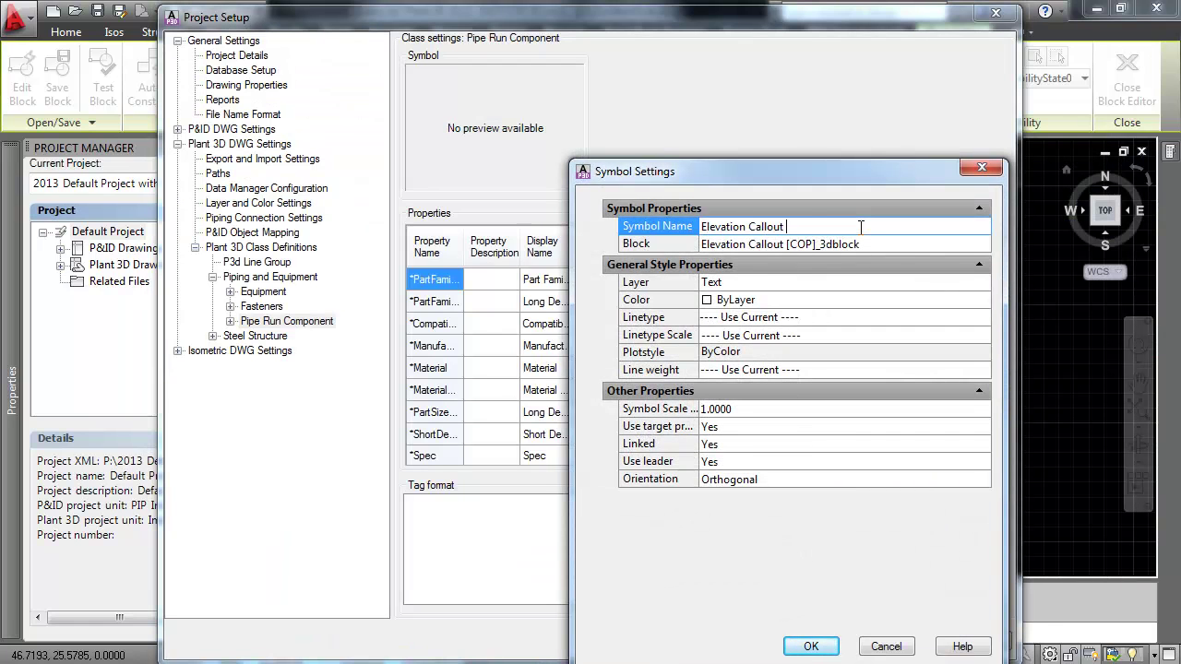
{"action": "left_click", "coordinate": [814, 646]}
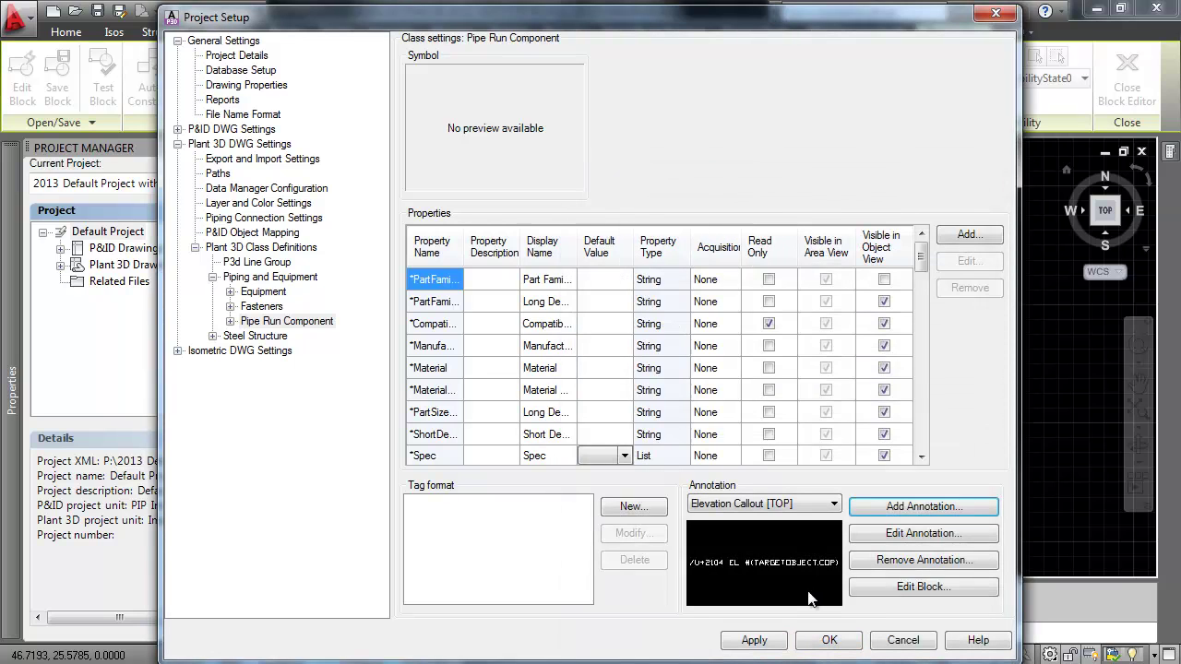
- Edit the TOP block's tag to 'TOP EL #(TARGETOBJECT.TOP)' and close the Block Editor
{"action": "left_click", "coordinate": [887, 587]}
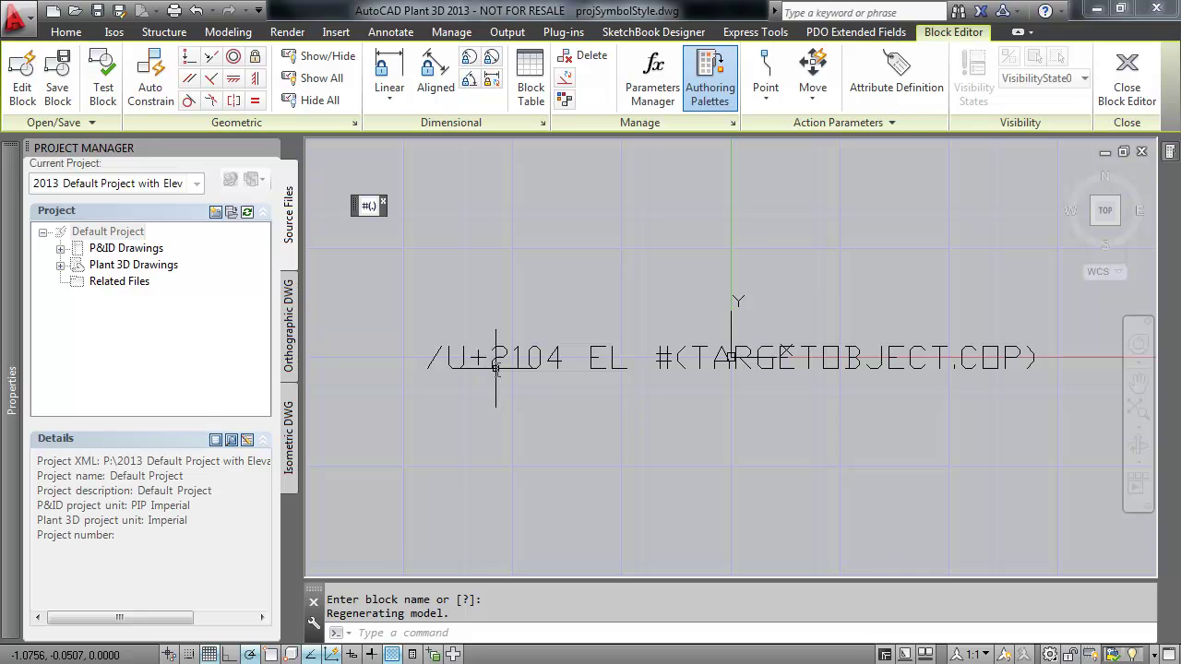
{"action": "double_click", "coordinate": [496, 367]}
{"action": "left_click_drag", "start_coordinate": [567, 299], "coordinate": [460, 311]}
{"action": "type", "text": "TOP EL #(TARGETOBJECT.COP"}
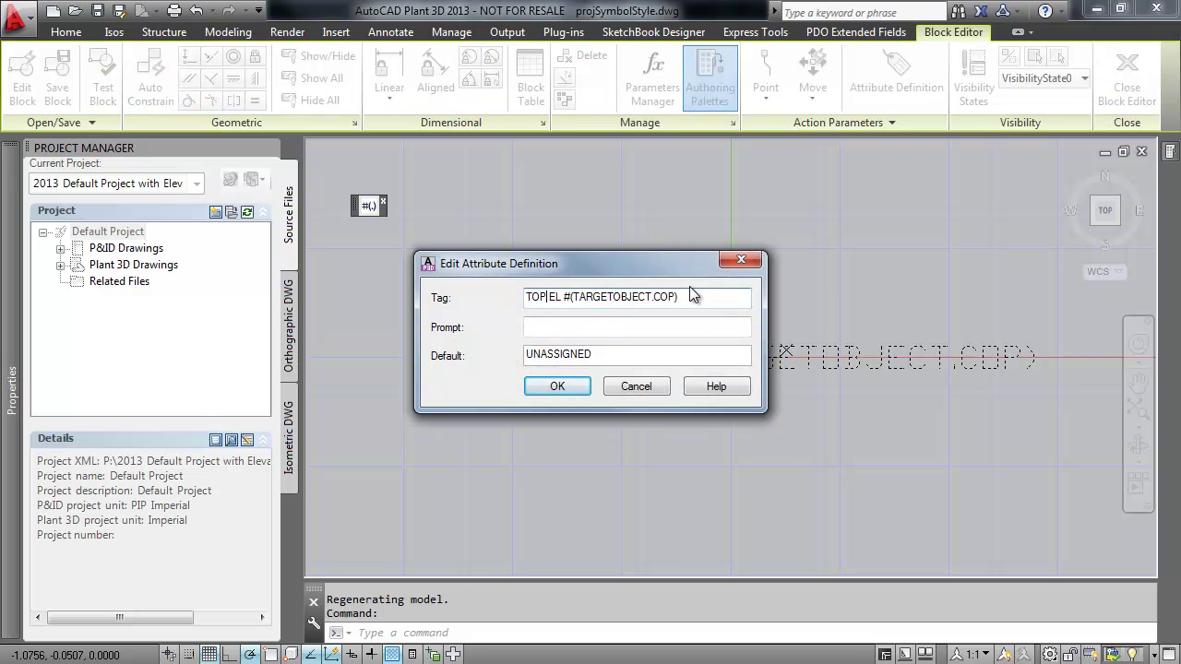
{"action": "left_click_drag", "start_coordinate": [664, 296], "coordinate": [656, 296]}
{"action": "type", "text": "T"}
{"action": "left_click", "coordinate": [557, 385]}
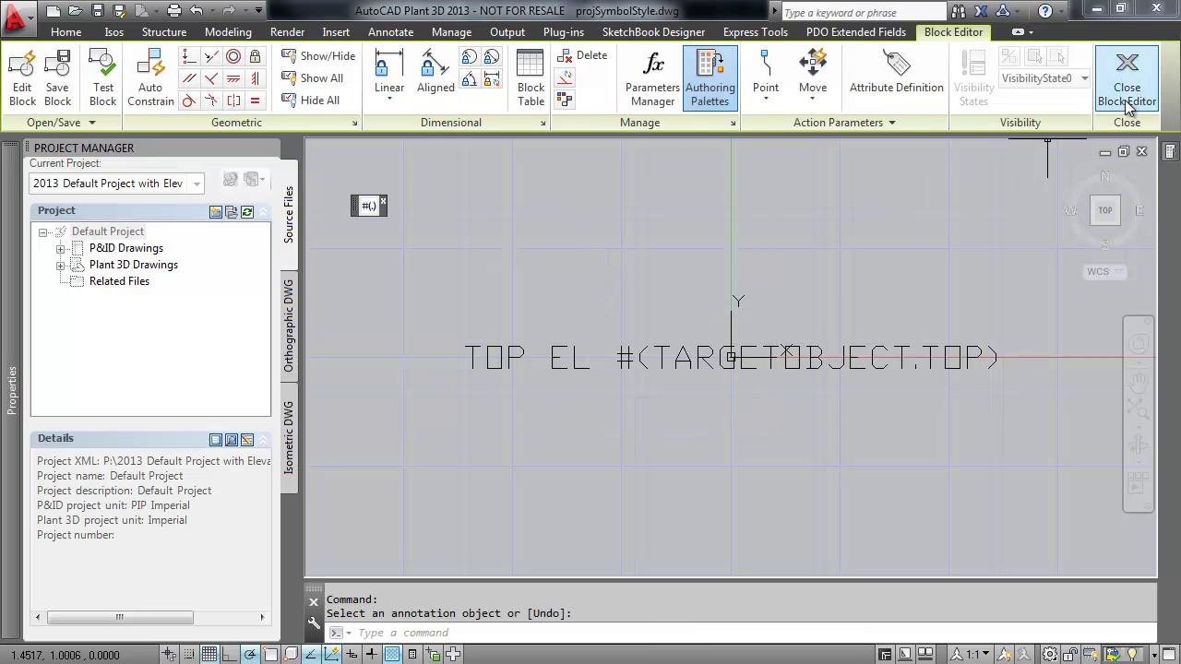
{"action": "left_click", "coordinate": [1127, 103]}
- Save the TOP callout block, set Size Display to Architectural, and update project pipe elevations
{"action": "left_click", "coordinate": [471, 311]}
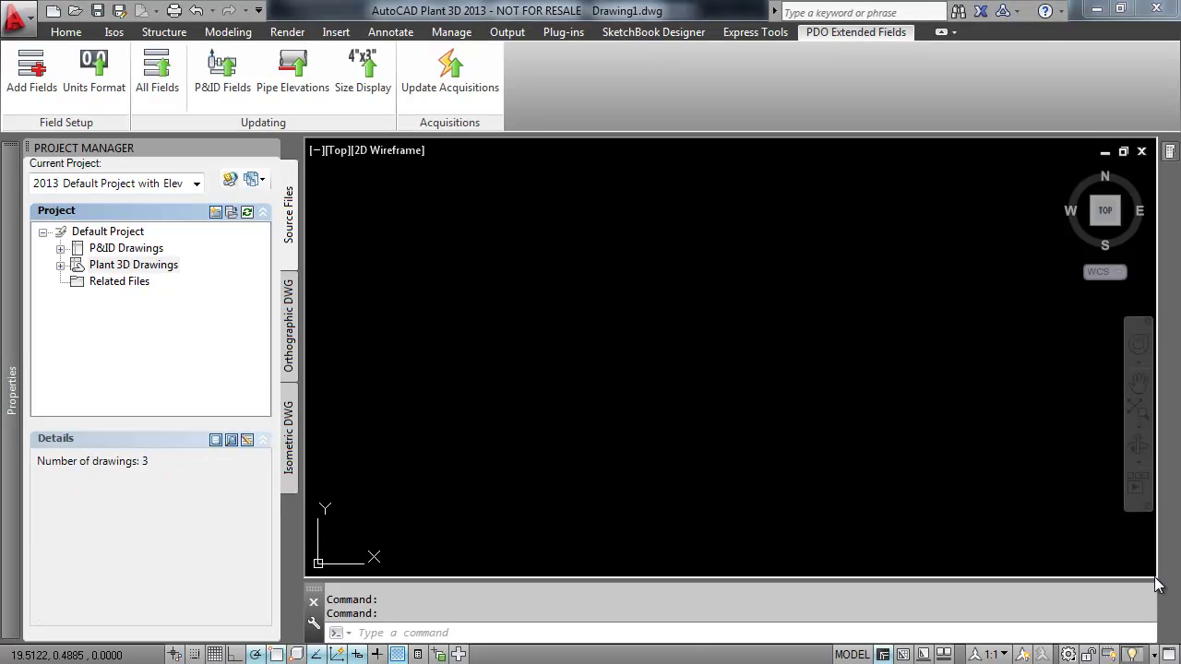
{"action": "left_click", "coordinate": [1150, 568]}
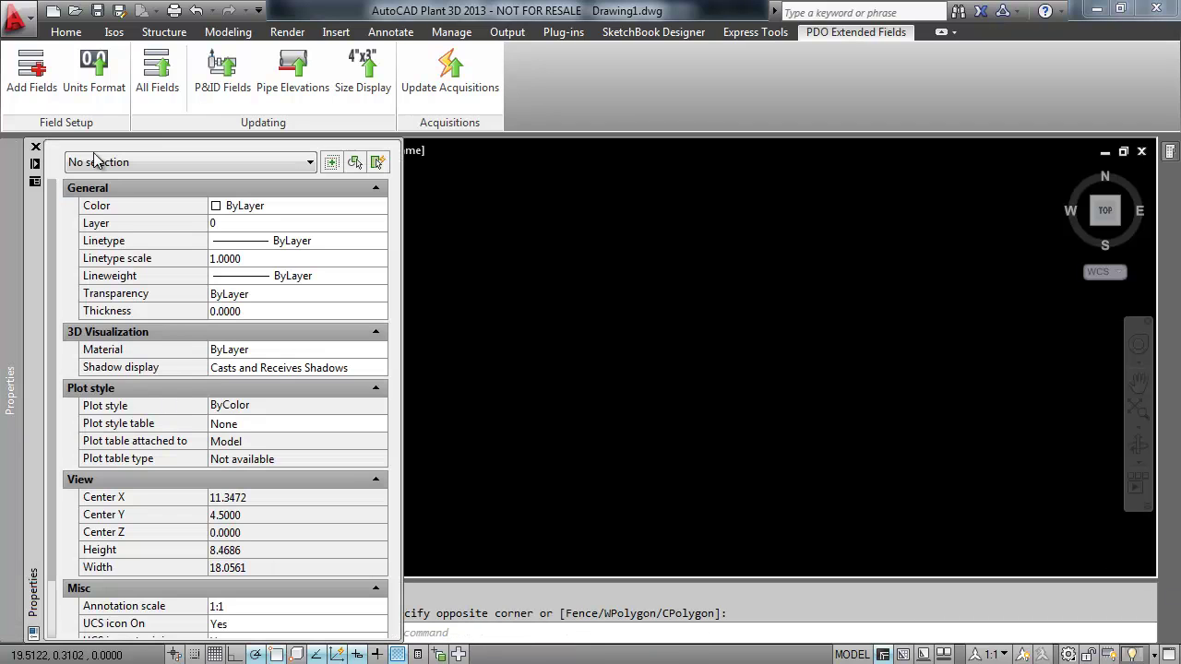
{"action": "left_click", "coordinate": [94, 69]}
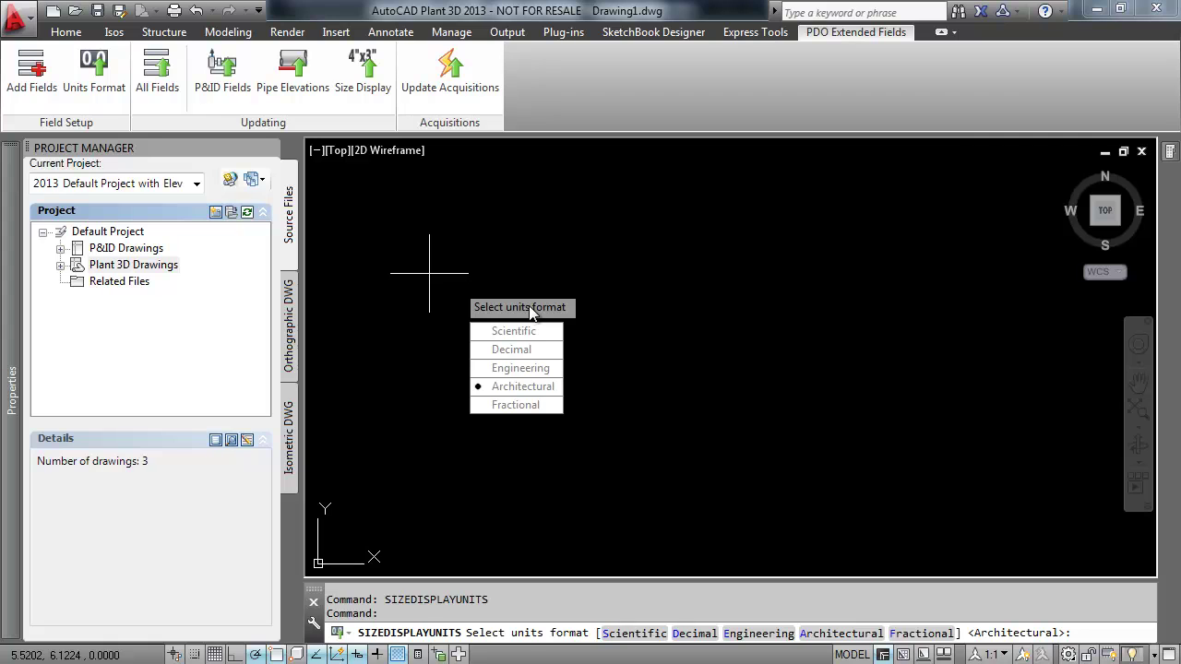
{"action": "left_click", "coordinate": [506, 384]}
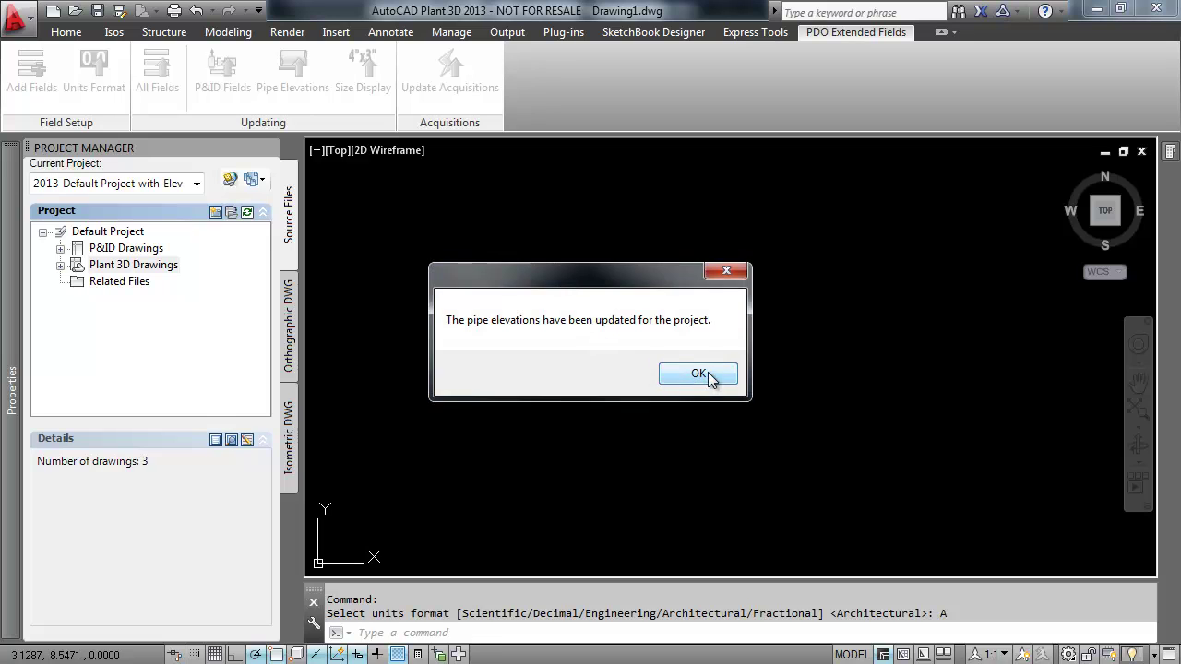
{"action": "left_click", "coordinate": [708, 372]}
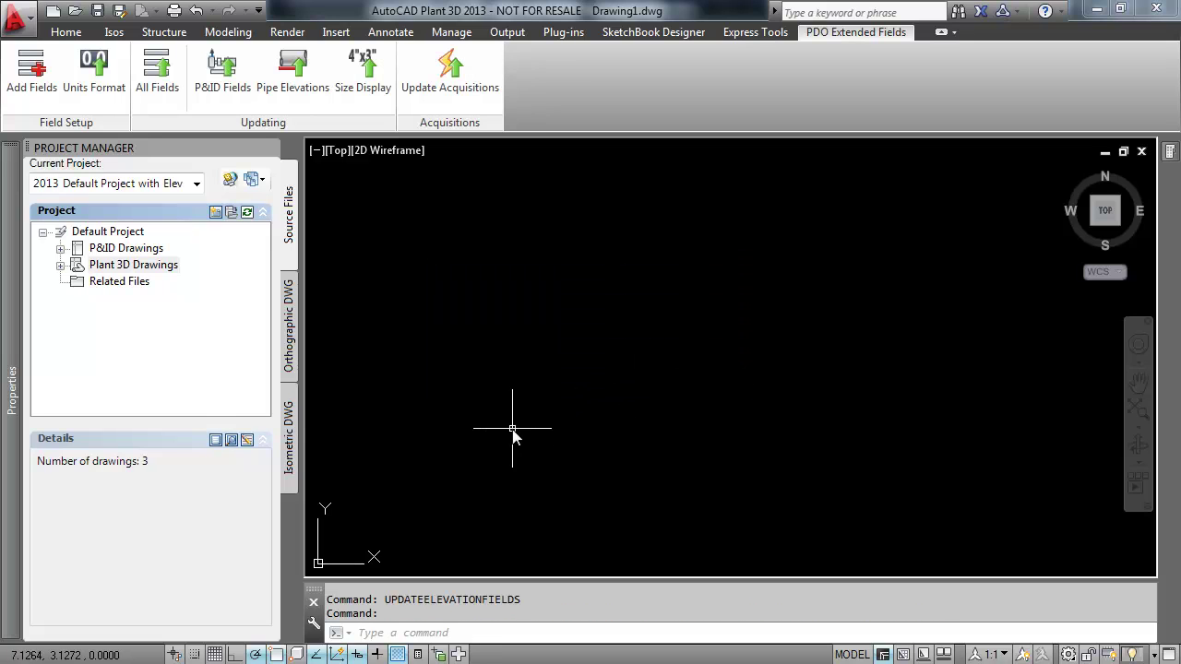
- Open the P-100 Sections orthographic drawing from the Project Manager
{"action": "left_click", "coordinate": [289, 332]}
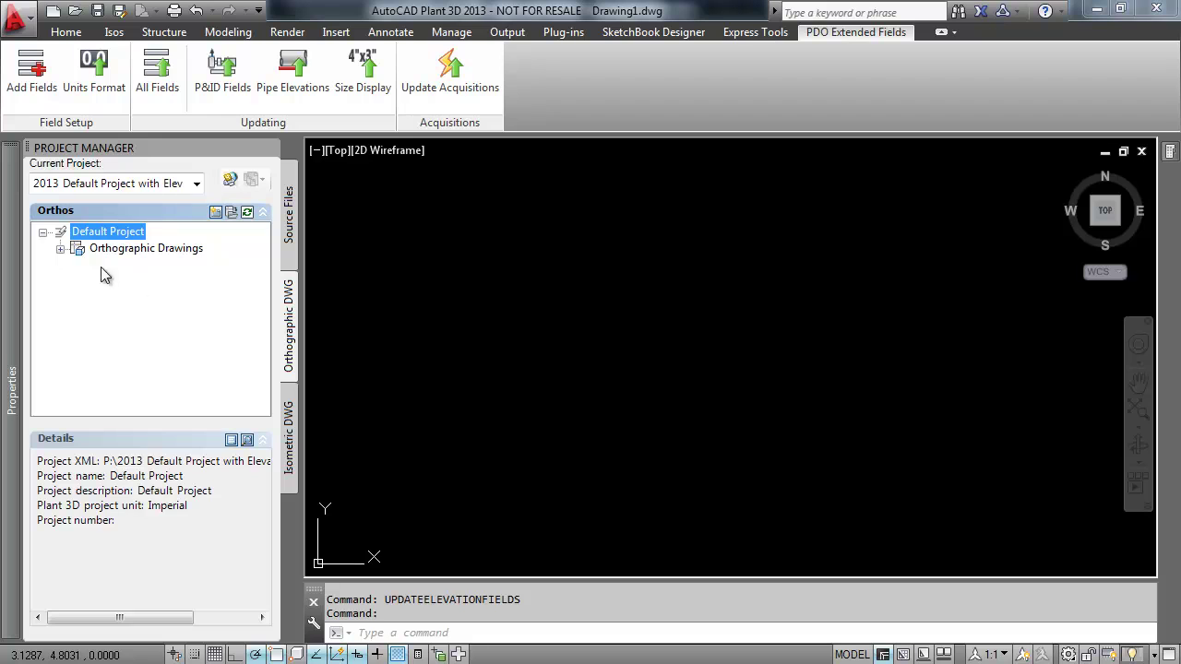
{"action": "left_click", "coordinate": [57, 248]}
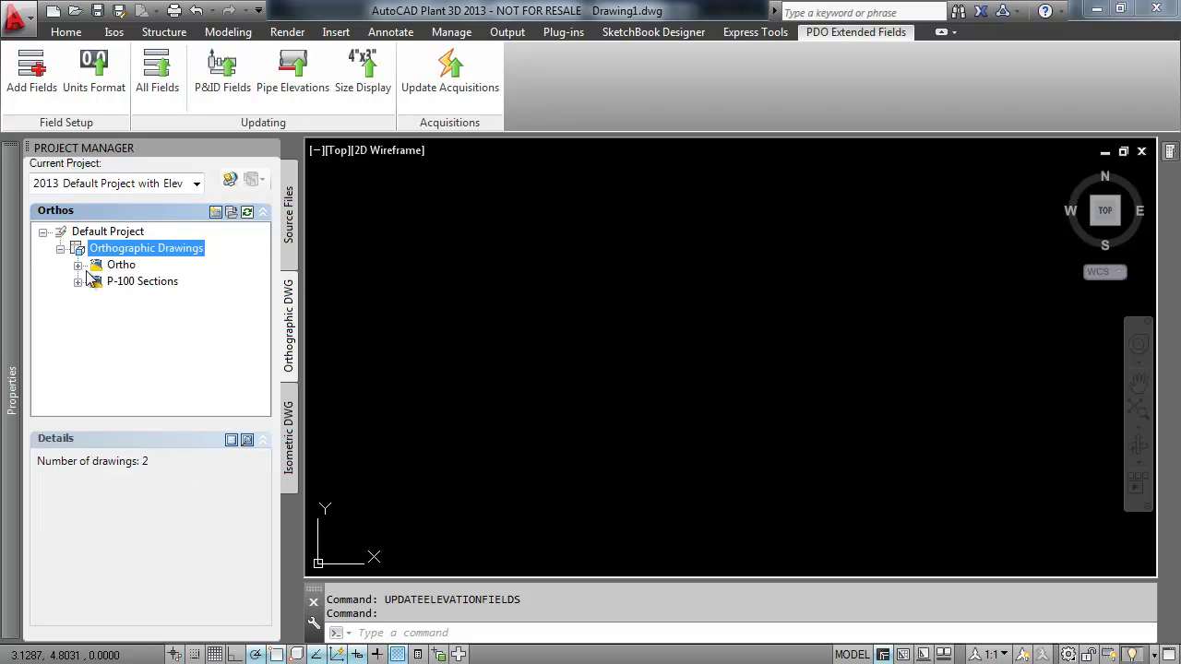
{"action": "double_click", "coordinate": [130, 282]}
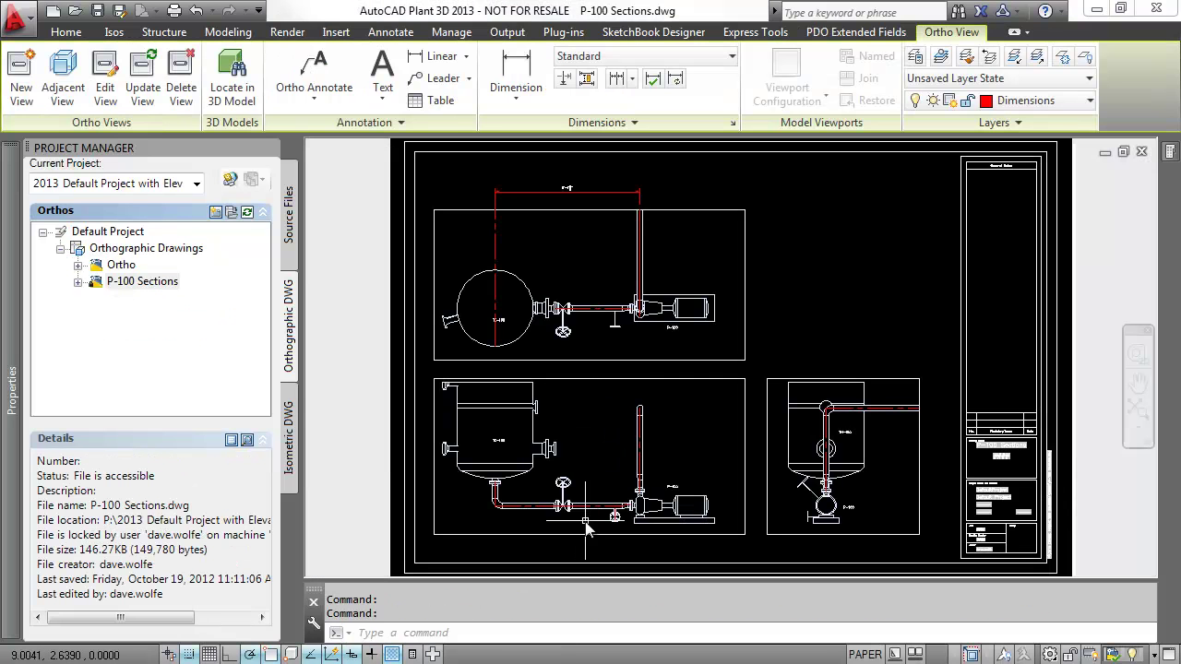
{"action": "scroll", "coordinate": [595, 480], "scroll_direction": "up", "scroll_amount": 5}
- Add a leadered BOP elevation callout (BOP EL 1') to the pipe in the front view
{"action": "left_click", "coordinate": [548, 342]}
{"action": "right_click", "coordinate": [548, 343]}
{"action": "mouse_move", "coordinate": [619, 448]}
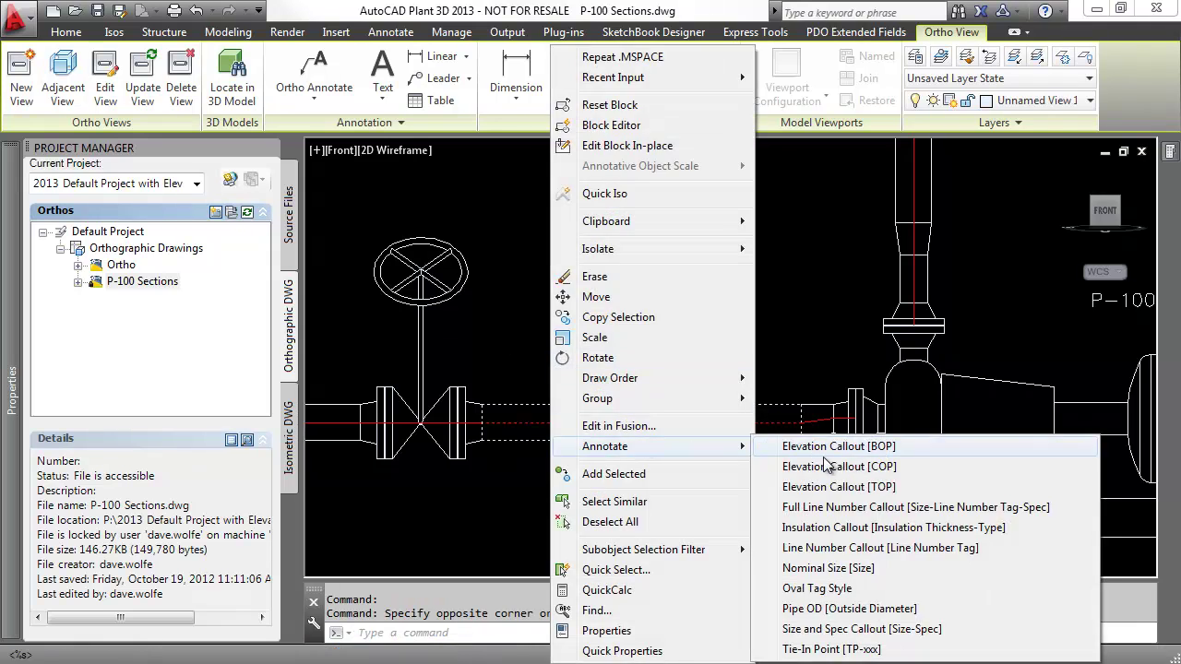
{"action": "left_click", "coordinate": [858, 451]}
{"action": "left_click", "coordinate": [598, 369]}
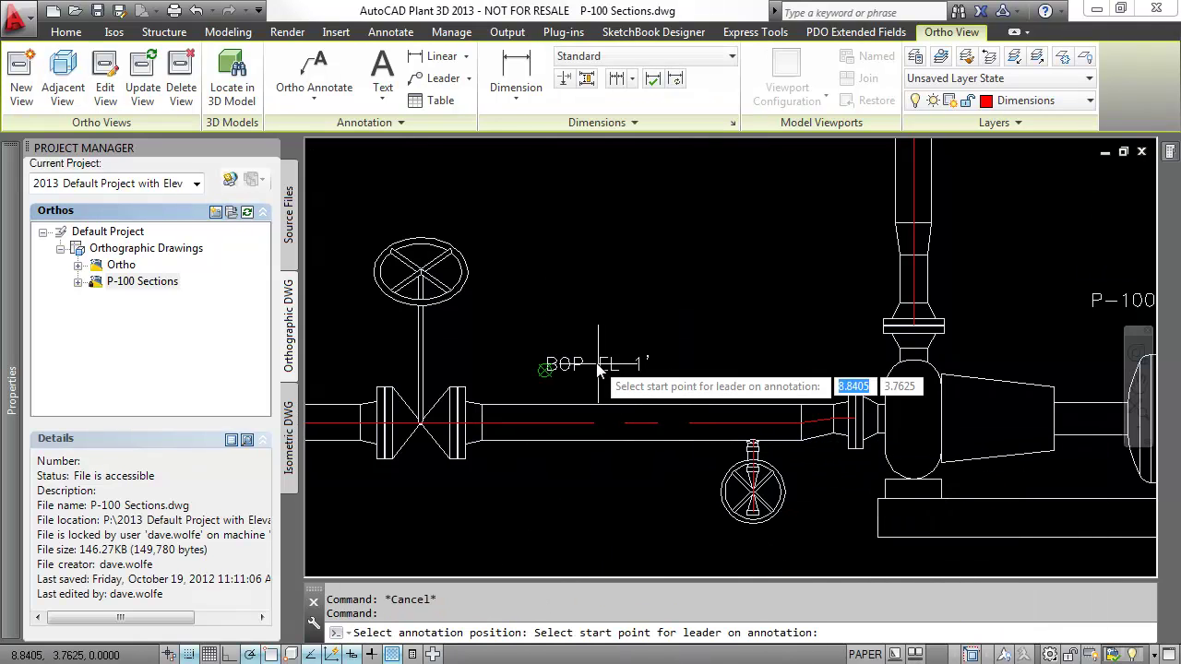
{"action": "left_click", "coordinate": [548, 377]}
{"action": "left_click", "coordinate": [522, 412]}
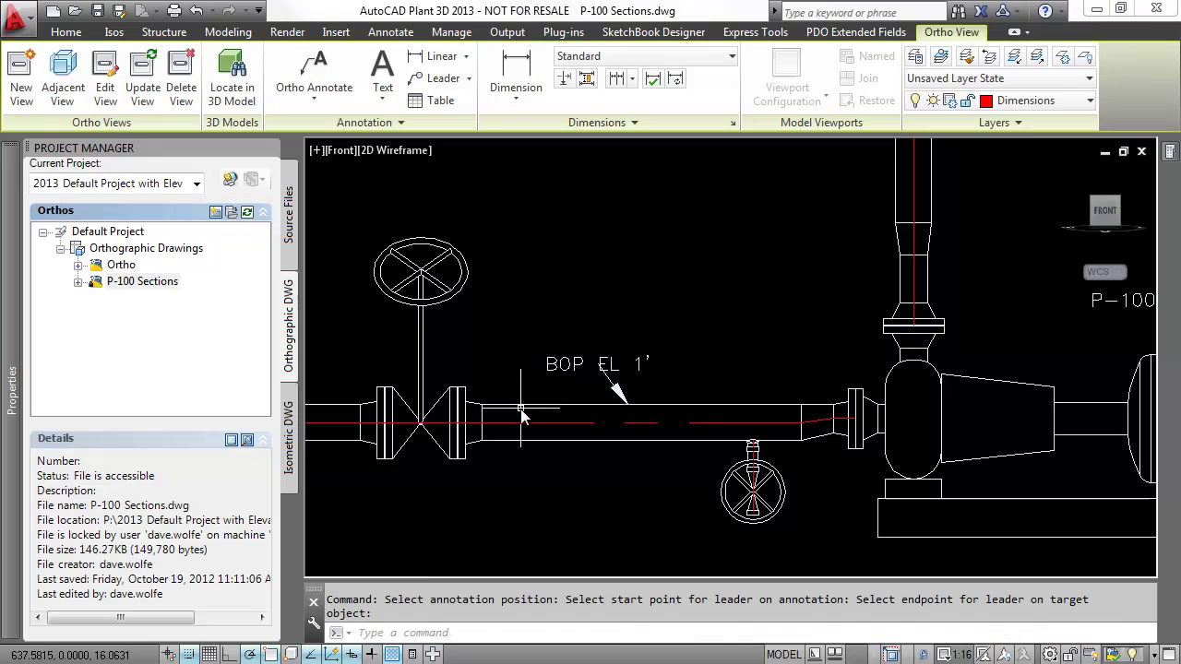
- Add a leadered BOP elevation callout (BOP EL 7'-6") to the pipe in the right view
{"action": "scroll", "coordinate": [528, 421], "scroll_direction": "down", "scroll_amount": 5}
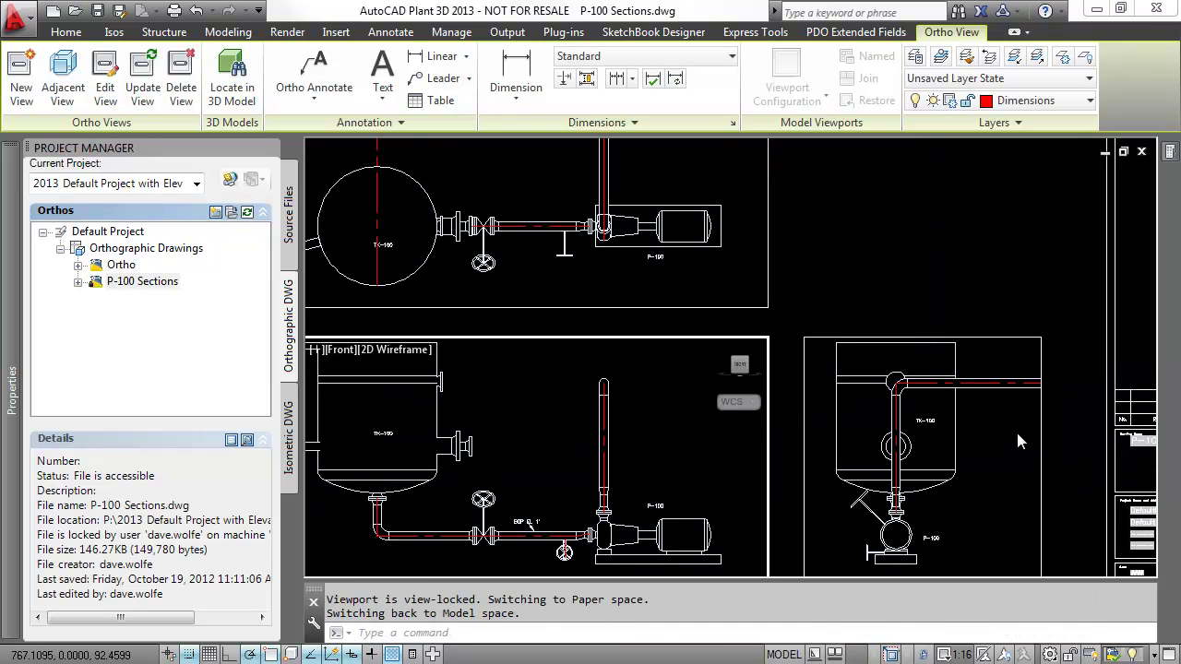
{"action": "middle_click_drag", "start_coordinate": [1016, 429], "coordinate": [812, 448]}
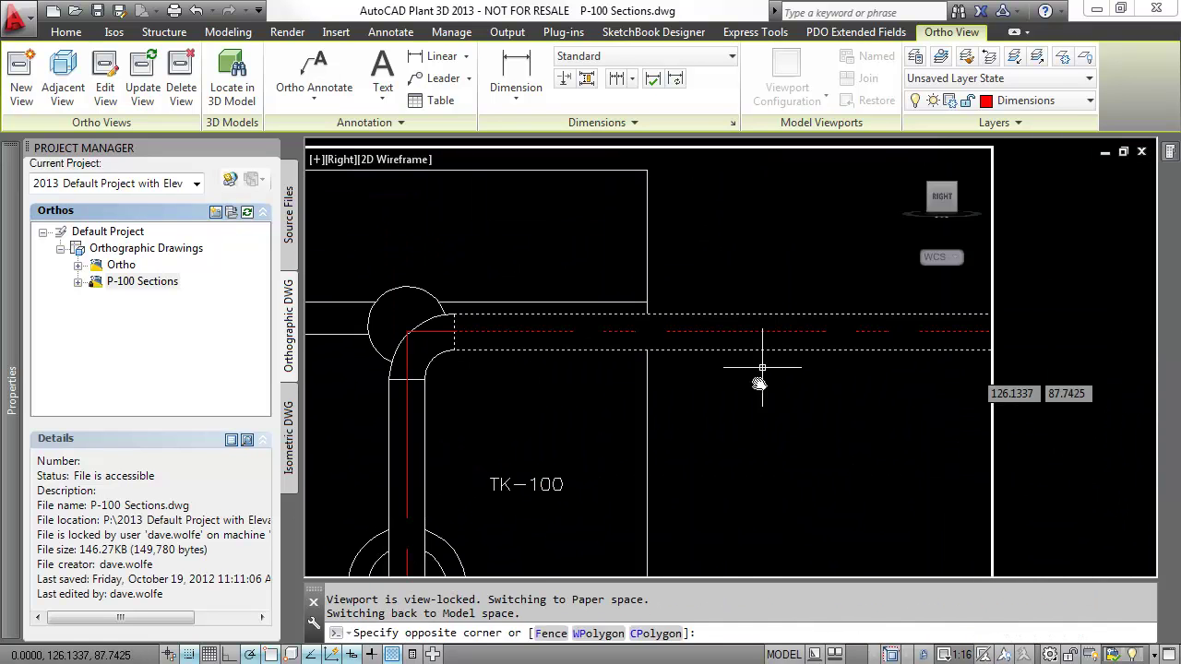
{"action": "left_click", "coordinate": [754, 375]}
{"action": "right_click", "coordinate": [755, 374]}
{"action": "mouse_move", "coordinate": [809, 447]}
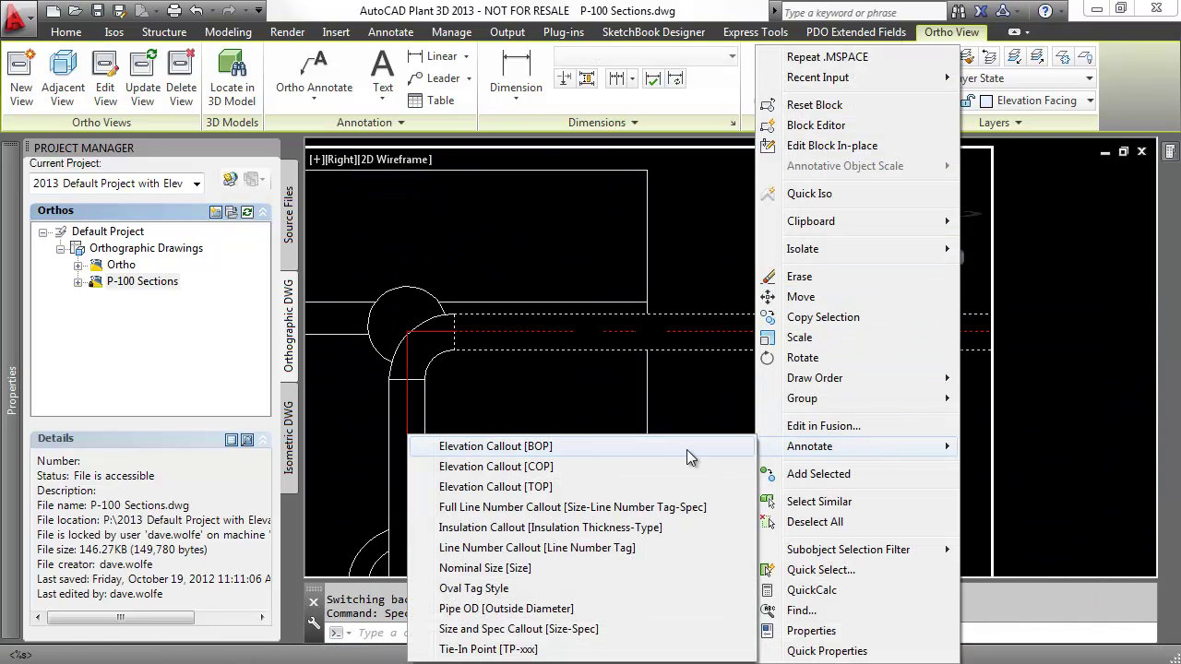
{"action": "left_click", "coordinate": [495, 446]}
{"action": "left_click", "coordinate": [701, 376]}
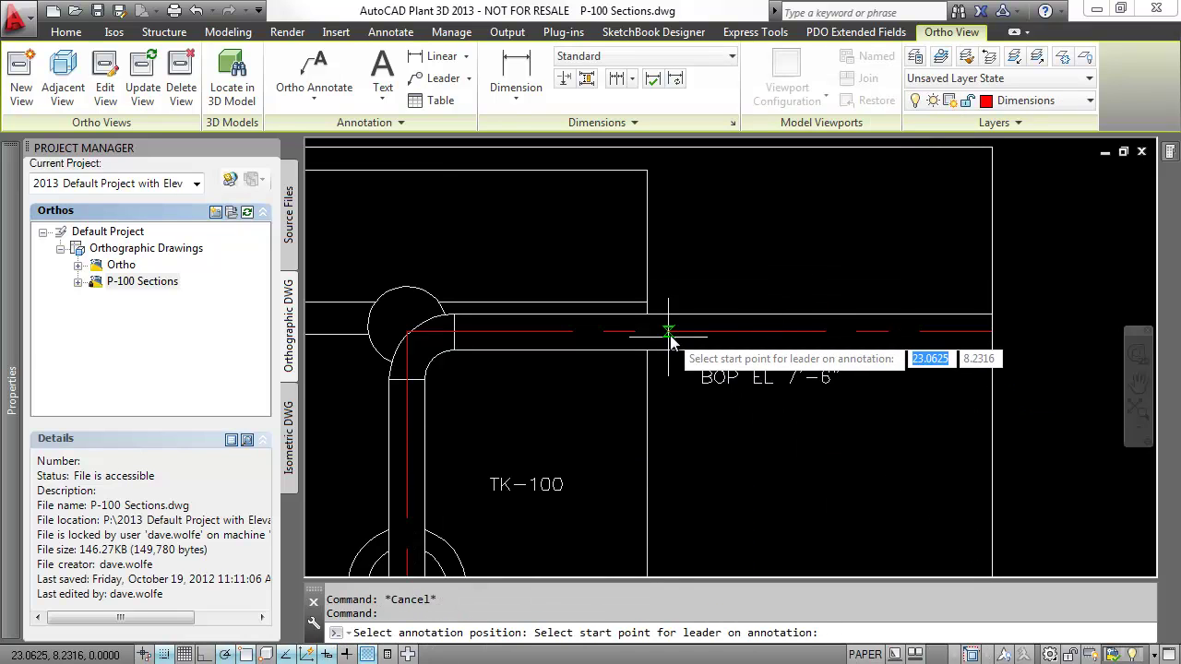
{"action": "left_click", "coordinate": [699, 382]}
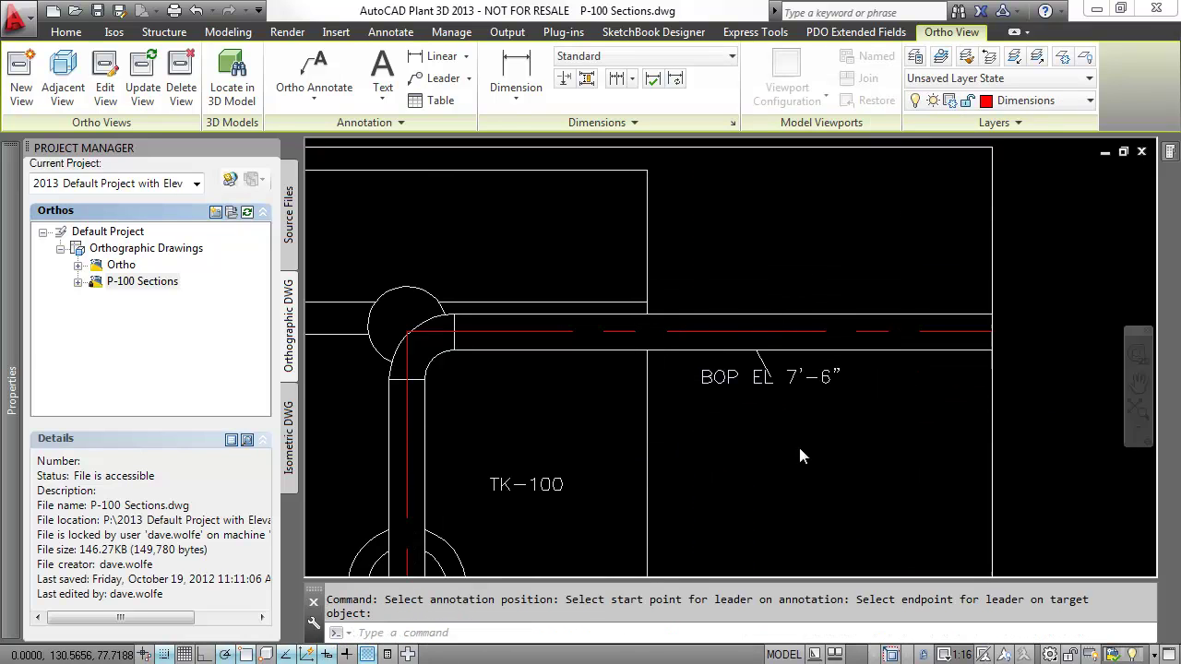
{"action": "left_click", "coordinate": [746, 342]}
- Add a leadered COP centreline elevation callout (EL 7'-8 1/4") to the vertical pipe in the top view
{"action": "scroll", "coordinate": [554, 355], "scroll_direction": "up", "scroll_amount": 5}
{"action": "left_click", "coordinate": [554, 355]}
{"action": "left_click", "coordinate": [550, 350]}
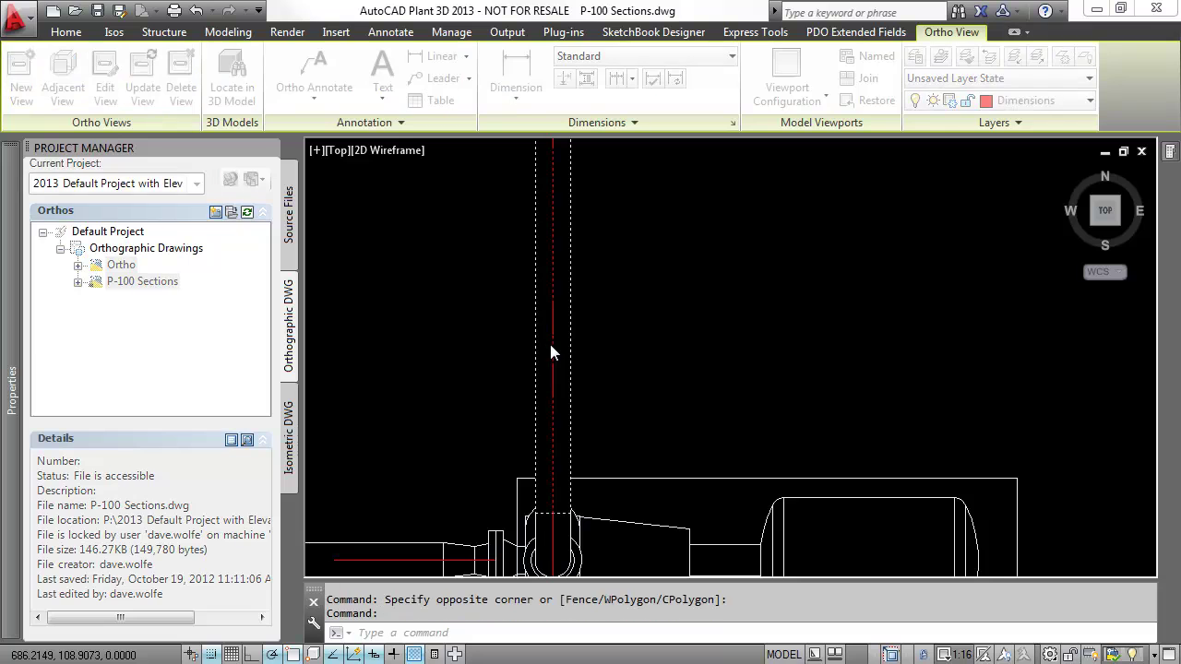
{"action": "left_click", "coordinate": [474, 322]}
{"action": "right_click", "coordinate": [513, 319]}
{"action": "mouse_move", "coordinate": [627, 448]}
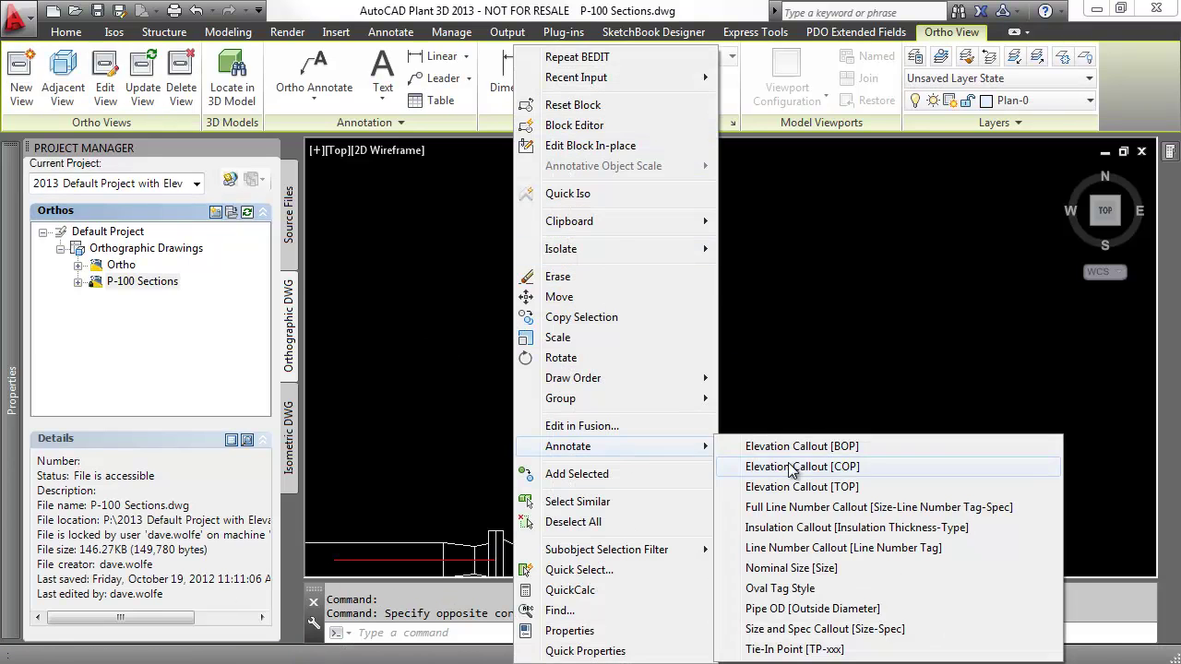
{"action": "left_click", "coordinate": [870, 467]}
{"action": "left_click", "coordinate": [599, 305]}
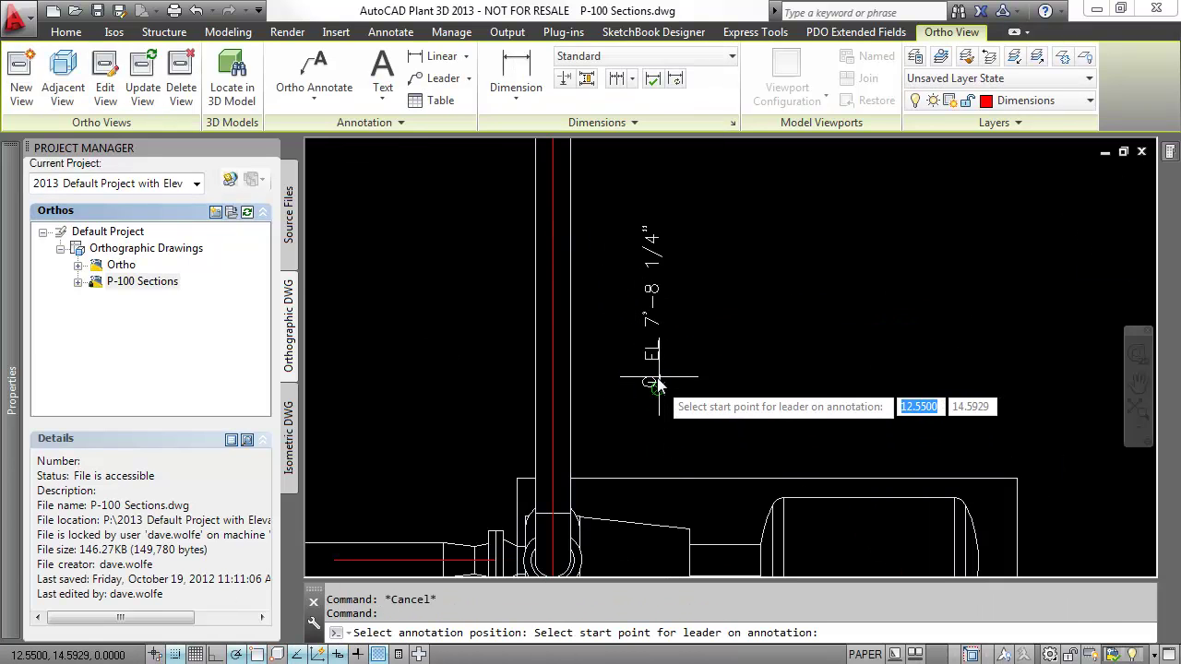
{"action": "left_click", "coordinate": [653, 378]}
{"action": "left_click", "coordinate": [573, 316]}
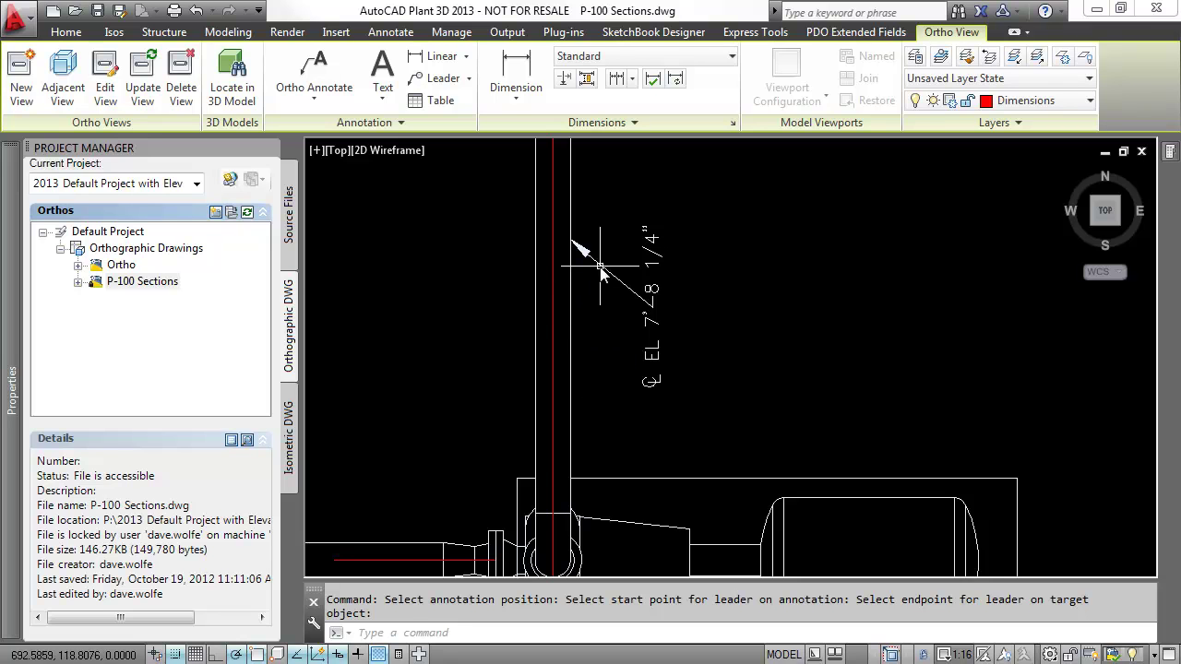
- Rotate the top view's vertical callout text to horizontal
{"action": "scroll", "coordinate": [893, 375], "scroll_direction": "down", "scroll_amount": 3}
{"action": "double_click", "coordinate": [893, 375]}
{"action": "scroll", "coordinate": [692, 341], "scroll_direction": "up", "scroll_amount": 3}
{"action": "left_click", "coordinate": [606, 332]}
{"action": "left_click", "coordinate": [646, 303]}
{"action": "key", "text": "space"}
{"action": "key", "text": "space"}
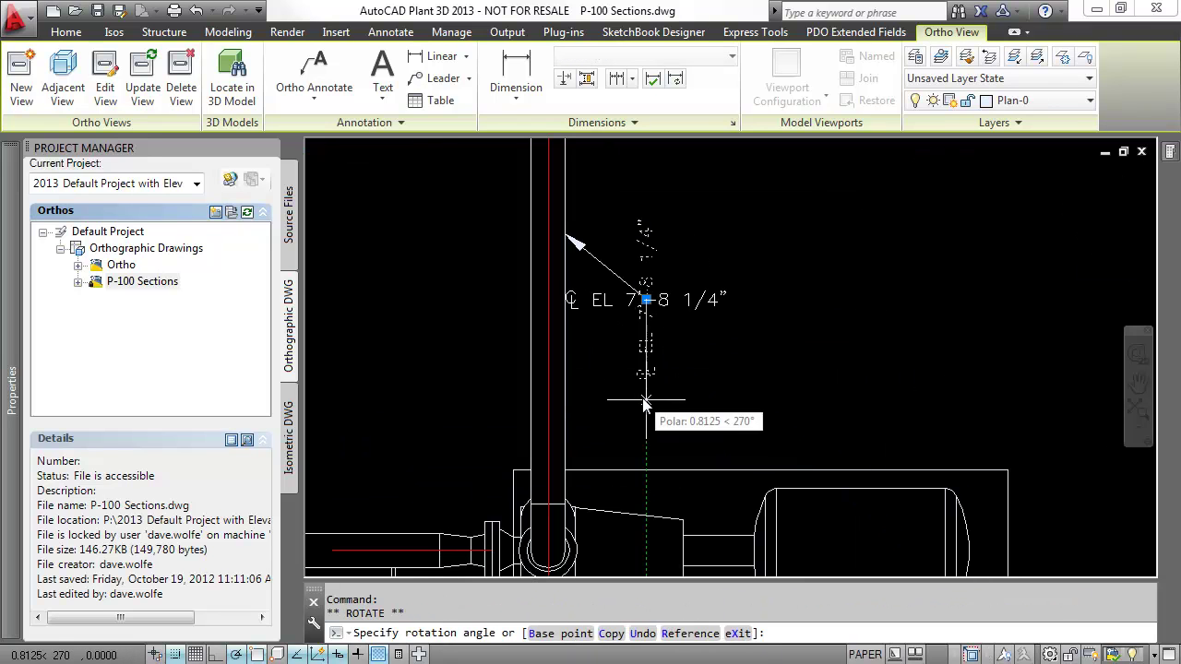
{"action": "left_click", "coordinate": [646, 414]}
{"action": "left_click", "coordinate": [646, 299]}
{"action": "key", "text": "Escape"}
- Select a callout's leader on the sheet and check which dimension style it uses
{"action": "middle_click", "coordinate": [796, 338]}
{"action": "middle_click", "coordinate": [797, 338]}
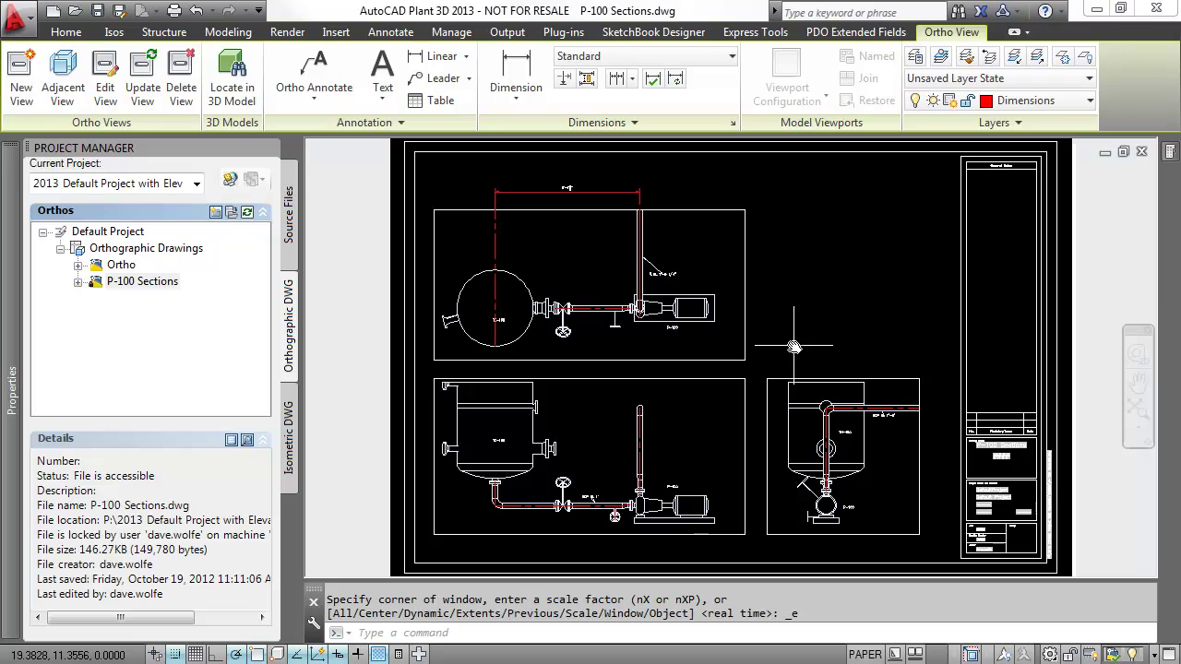
{"action": "scroll", "coordinate": [637, 277], "scroll_direction": "up", "scroll_amount": 5}
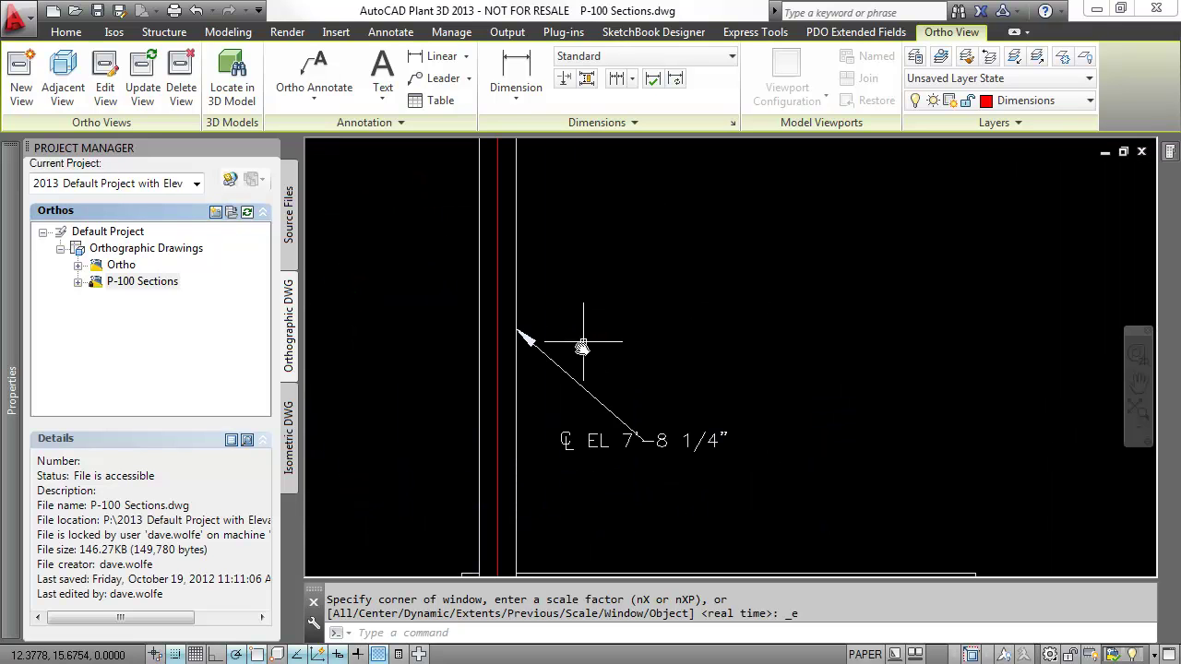
{"action": "left_click", "coordinate": [572, 379]}
{"action": "mouse_move", "coordinate": [13, 388]}
{"action": "scroll", "coordinate": [231, 397], "scroll_direction": "down", "scroll_amount": 3}
{"action": "left_click", "coordinate": [347, 403]}
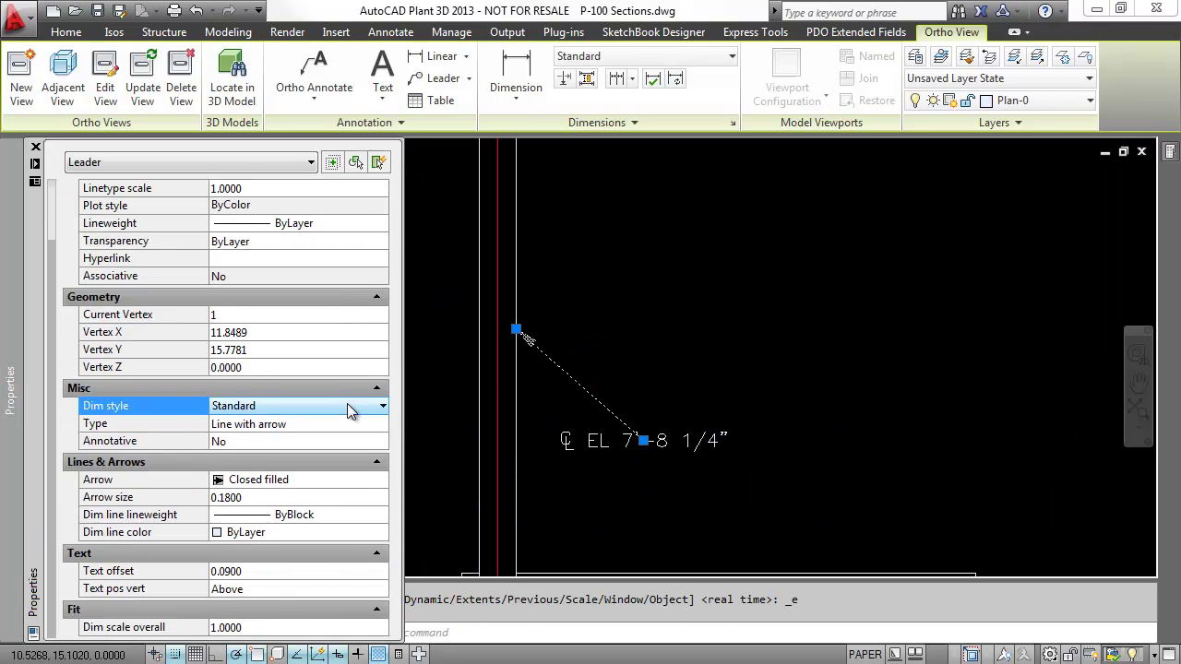
- Set the Standard dimension style's leader arrowhead to None and apply the change
{"action": "left_click", "coordinate": [732, 126]}
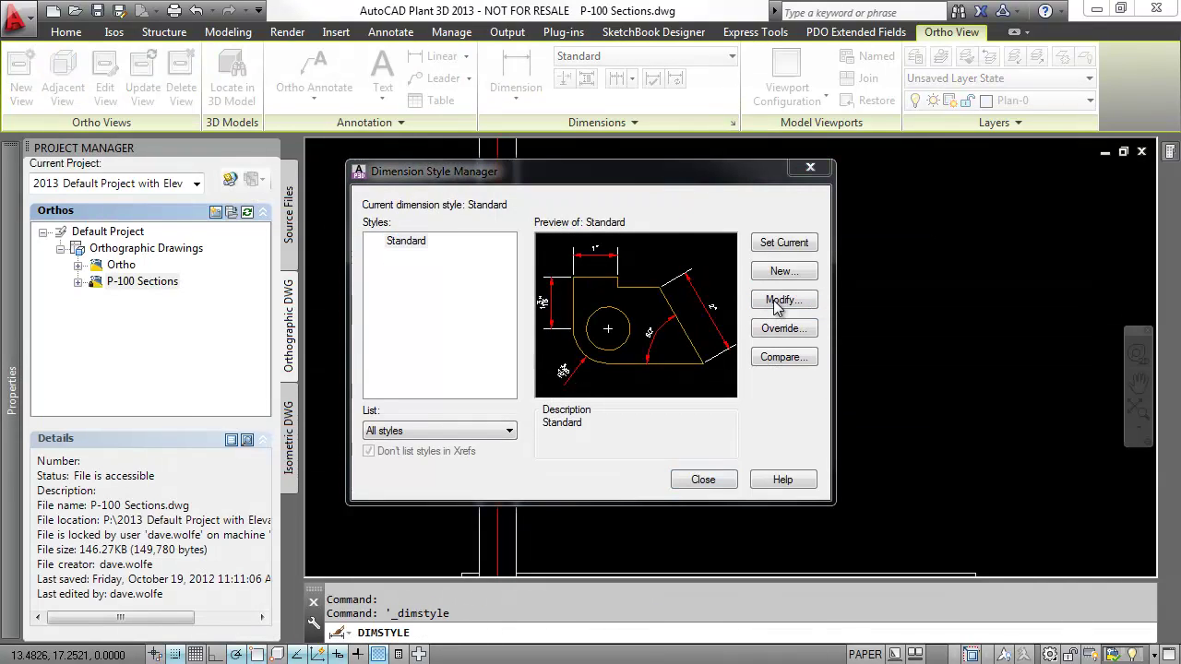
{"action": "left_click", "coordinate": [784, 299]}
{"action": "left_click", "coordinate": [477, 165]}
{"action": "left_click", "coordinate": [509, 305]}
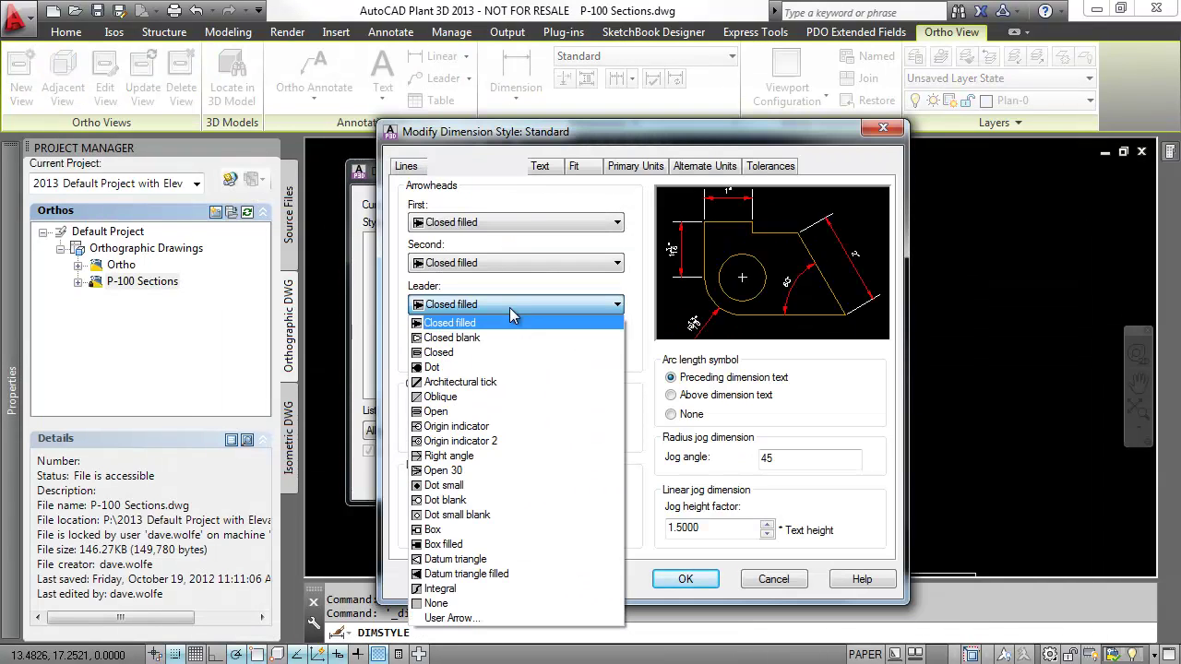
{"action": "left_click", "coordinate": [493, 605]}
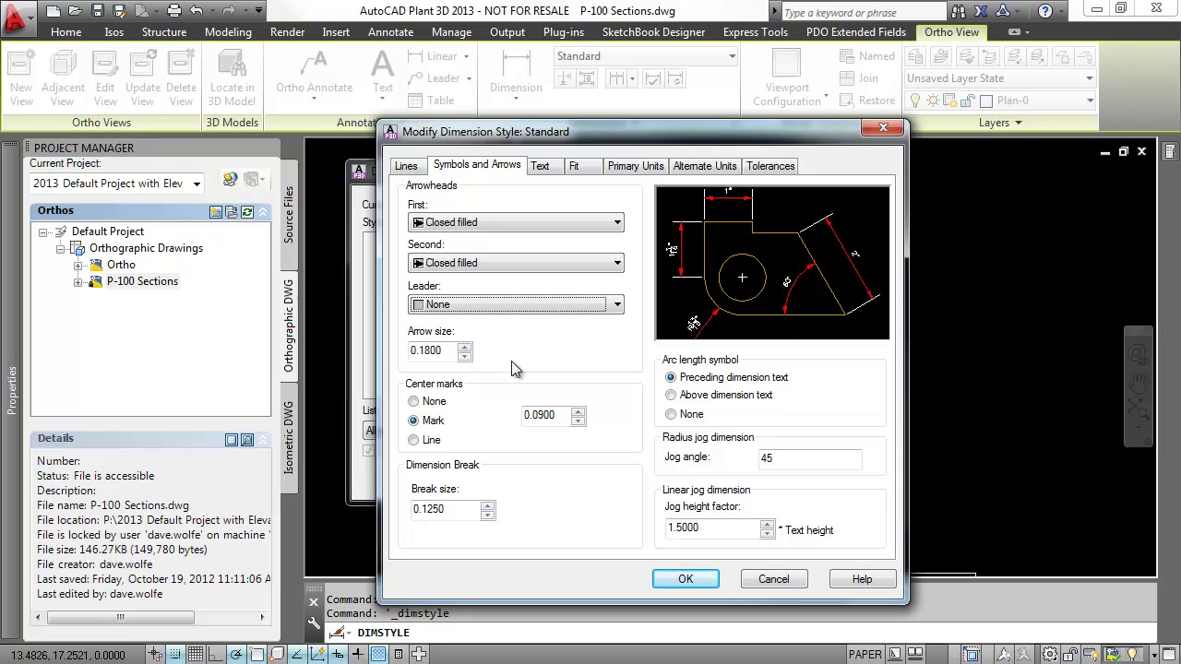
{"action": "left_click", "coordinate": [686, 580]}
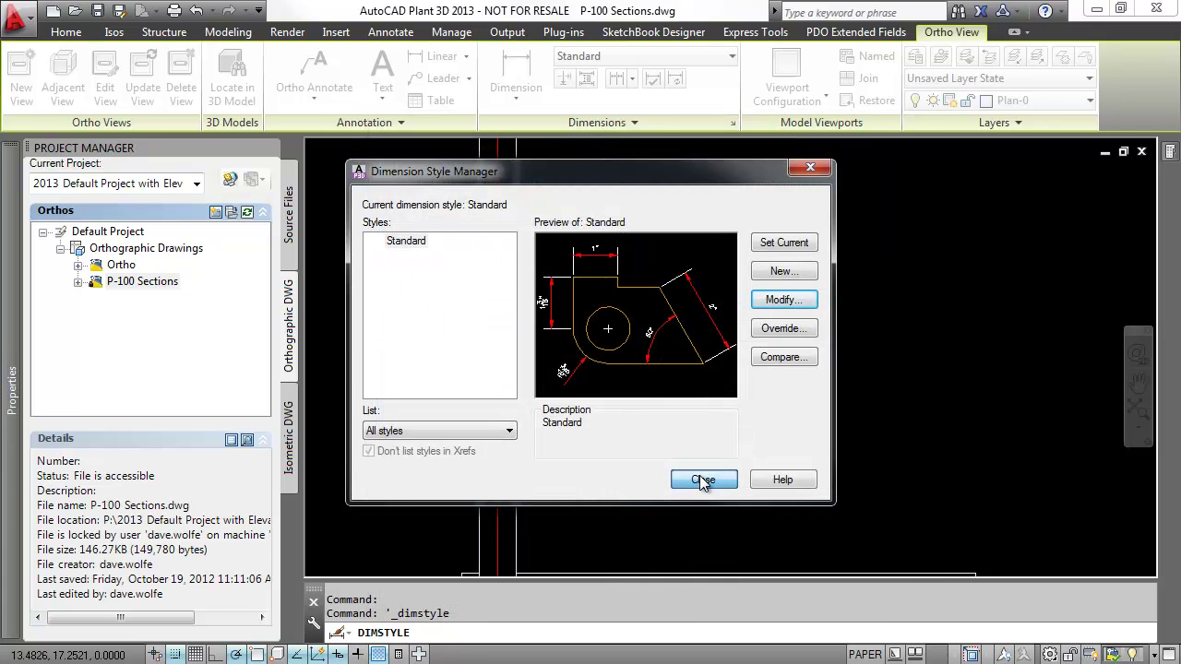
{"action": "left_click", "coordinate": [701, 479]}
- Zoom to extents to review the elevation callouts in all three P-100 Sections views
{"action": "scroll", "coordinate": [618, 471], "scroll_direction": "up", "scroll_amount": 10}
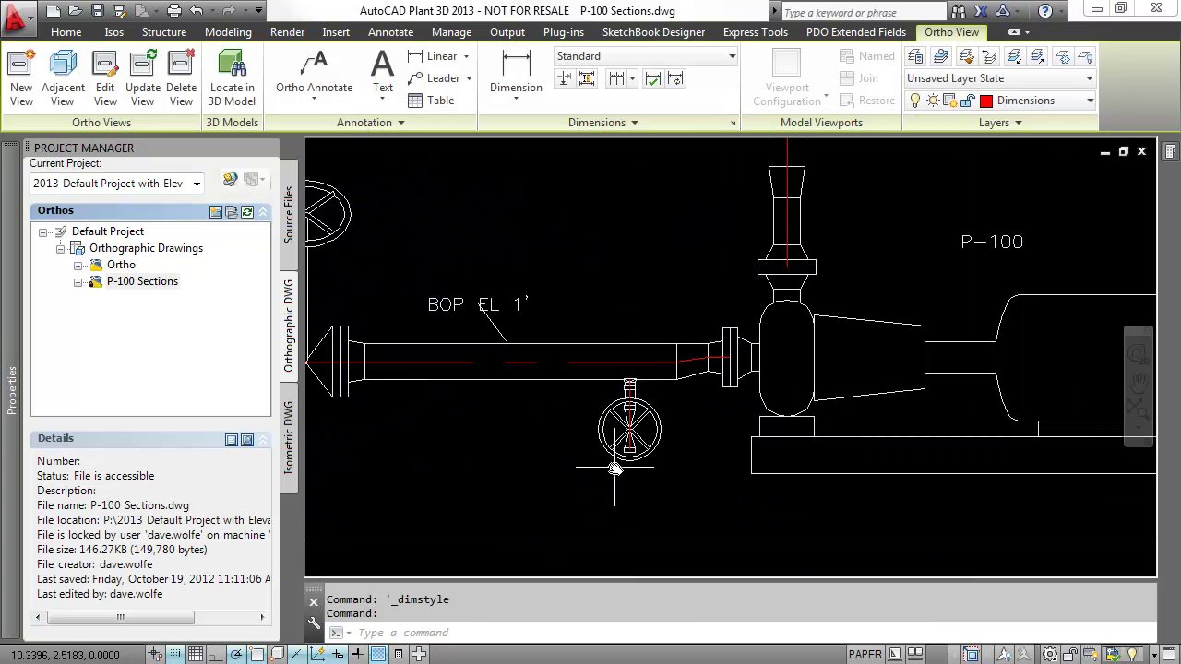
{"action": "middle_click", "coordinate": [616, 468]}
{"action": "middle_click", "coordinate": [615, 468]}
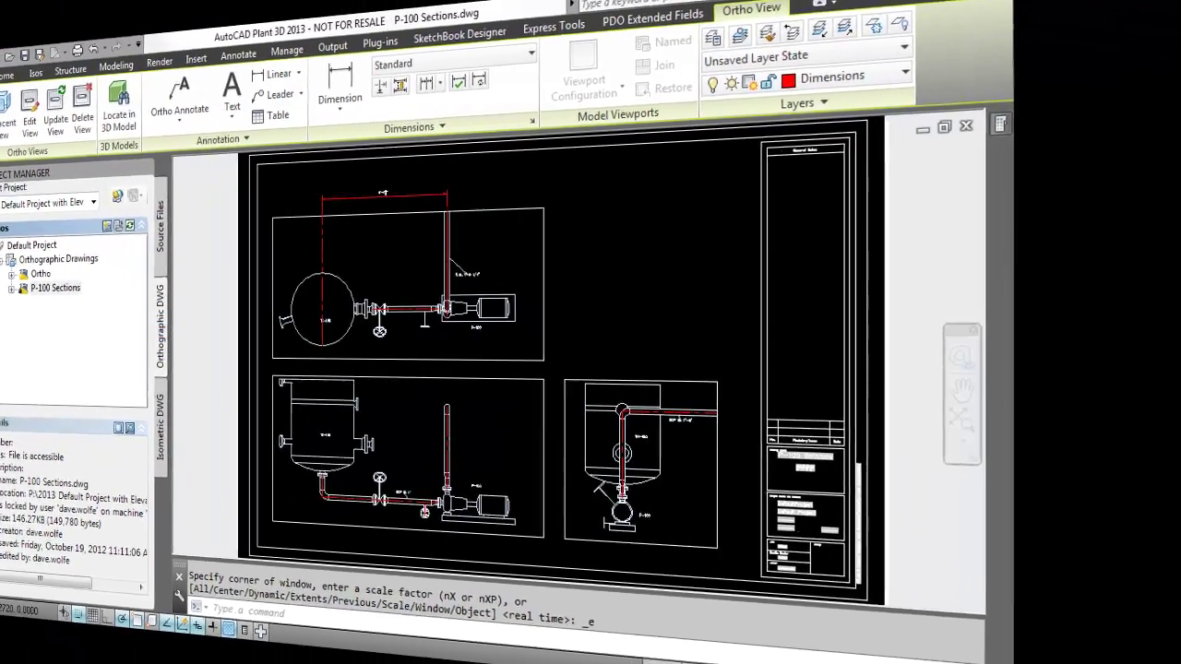